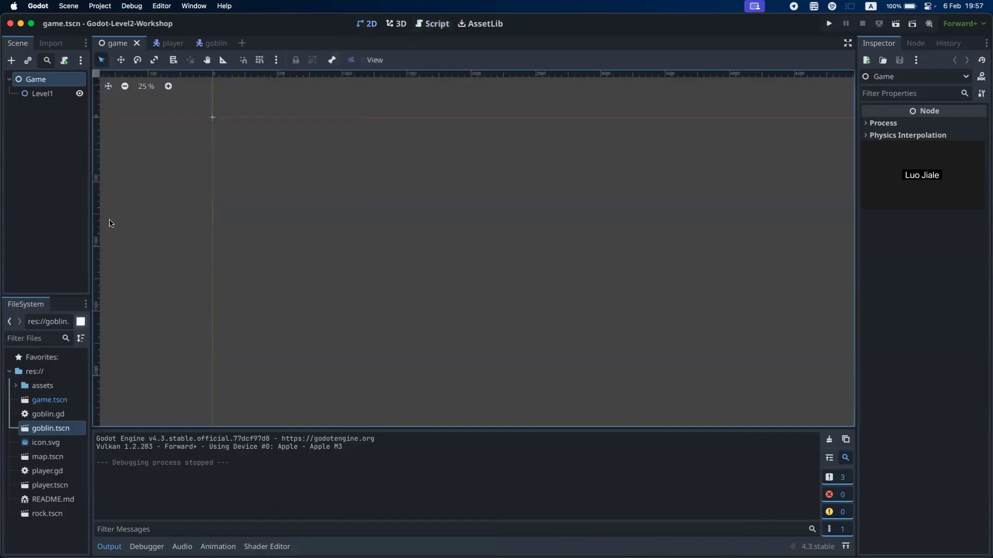
- Look over the Level1 node in the game scene and glance at the goblin.gd script
click(41, 94)
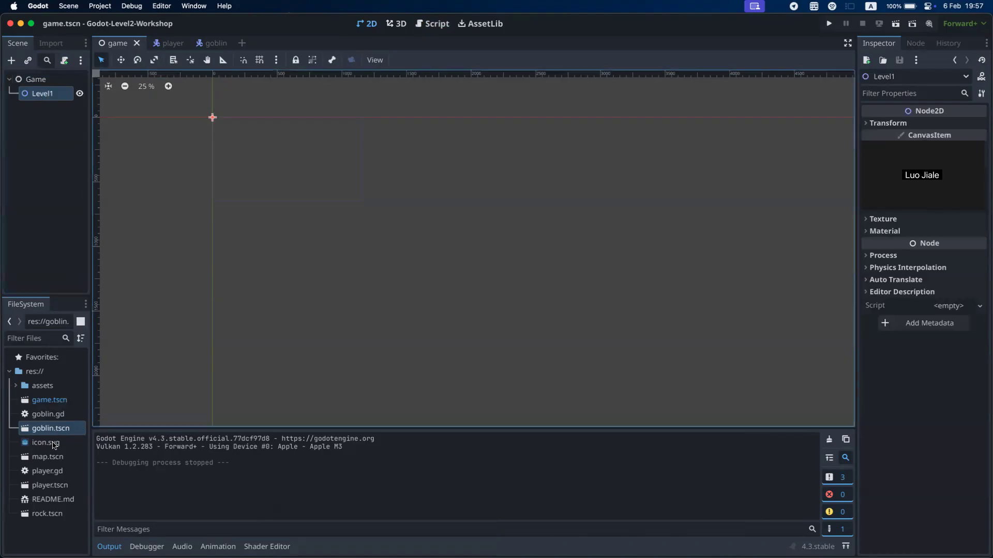
click(58, 401)
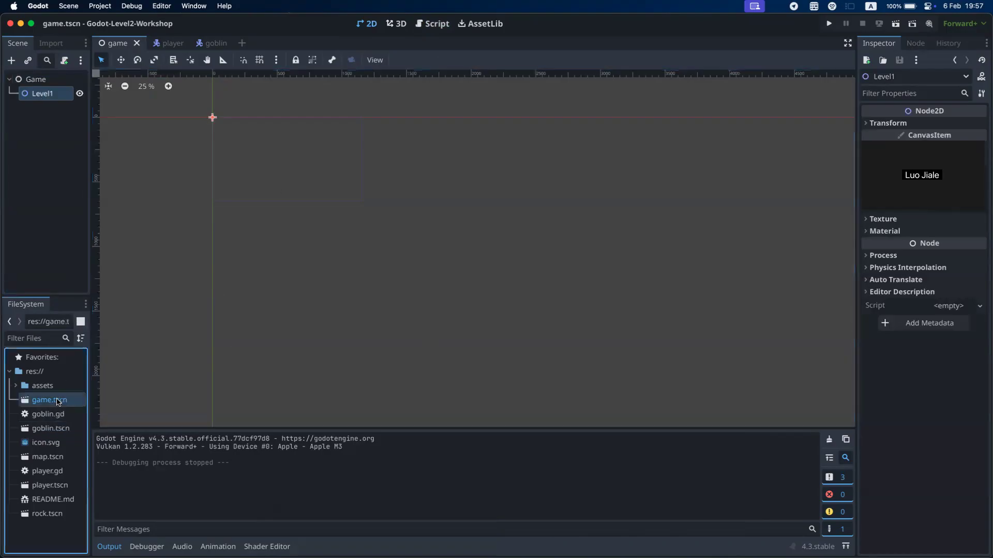
click(427, 25)
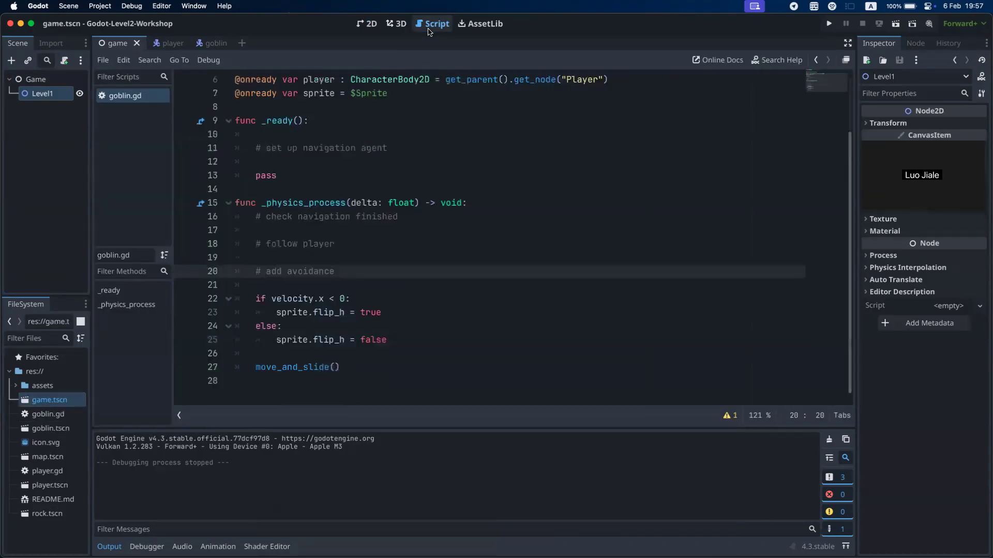
click(376, 28)
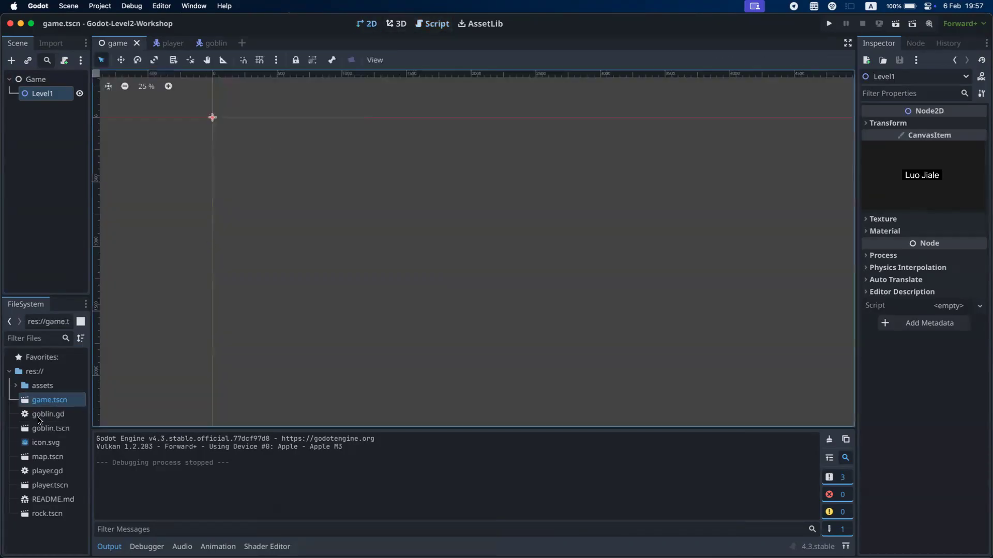
- Open the goblin and map scenes from the project files and examine the goblin sprite and the grass tilemap
double_click(51, 428)
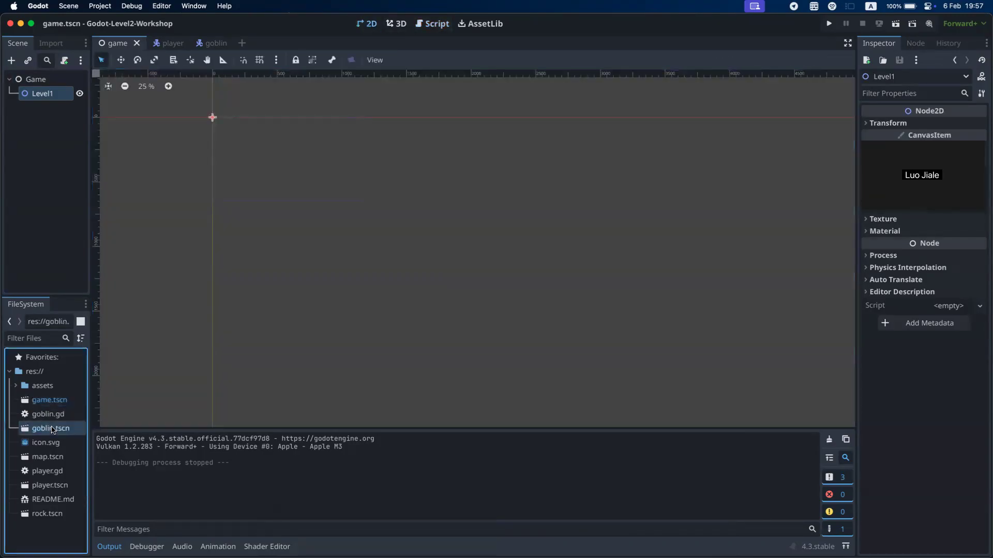
scroll(151, 158, up, 3)
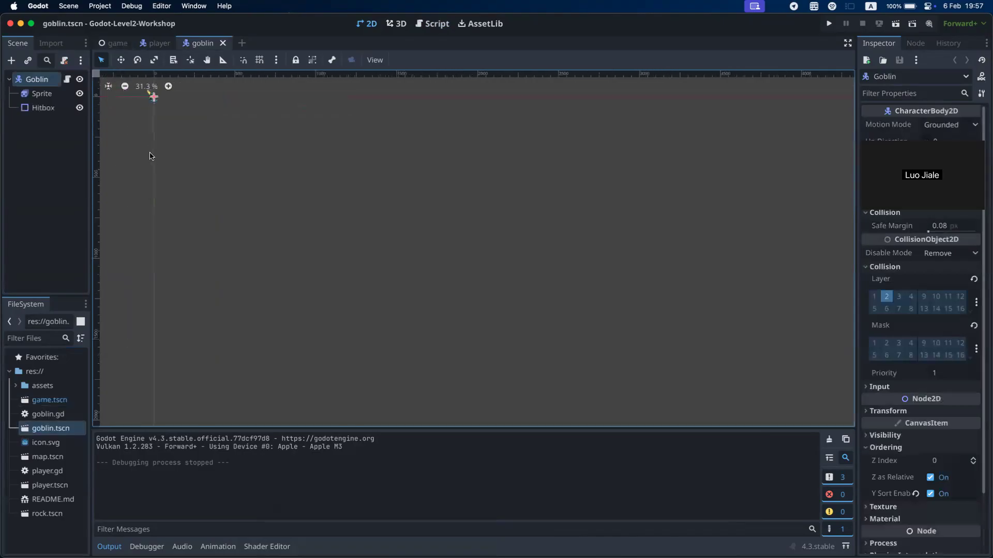
scroll(150, 156, up, 5)
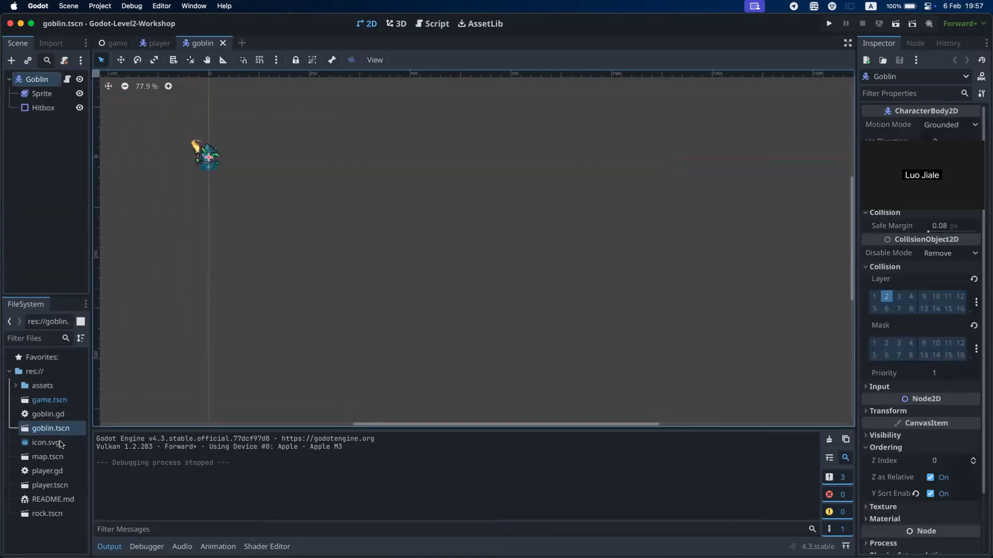
double_click(50, 457)
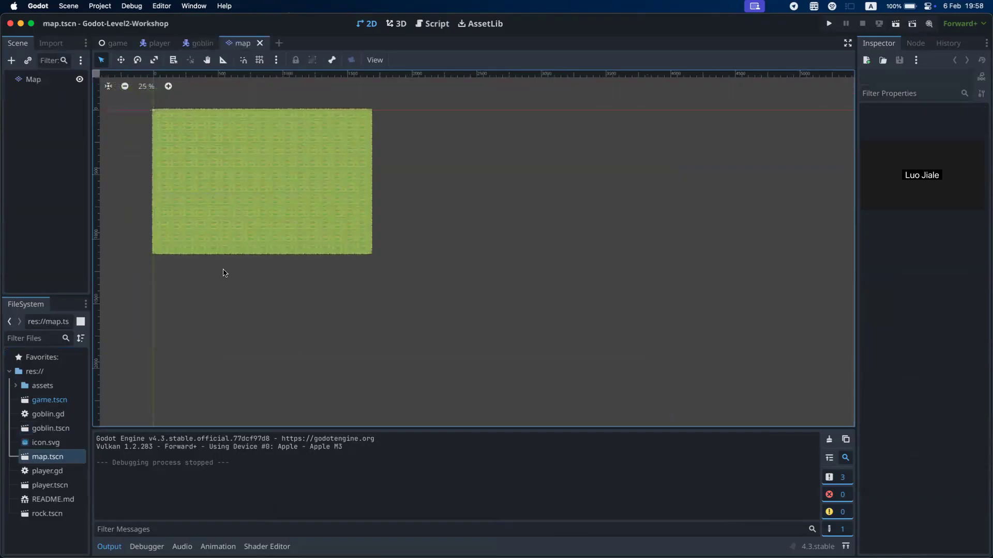
scroll(207, 197, up, 3)
scroll(181, 268, up, 2)
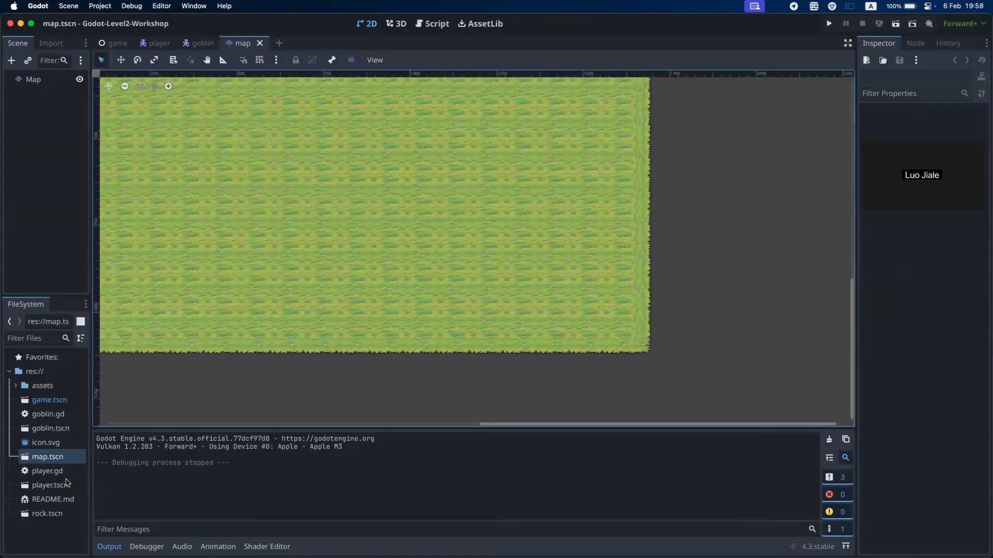
- Open the player scene and examine the player character up close
double_click(50, 485)
scroll(238, 310, up, 3)
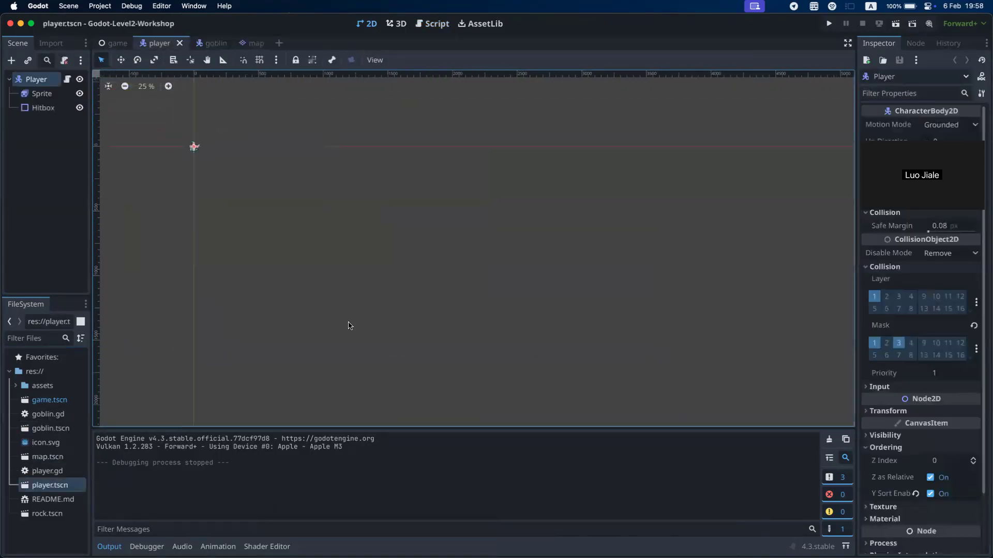
scroll(181, 160, up, 6)
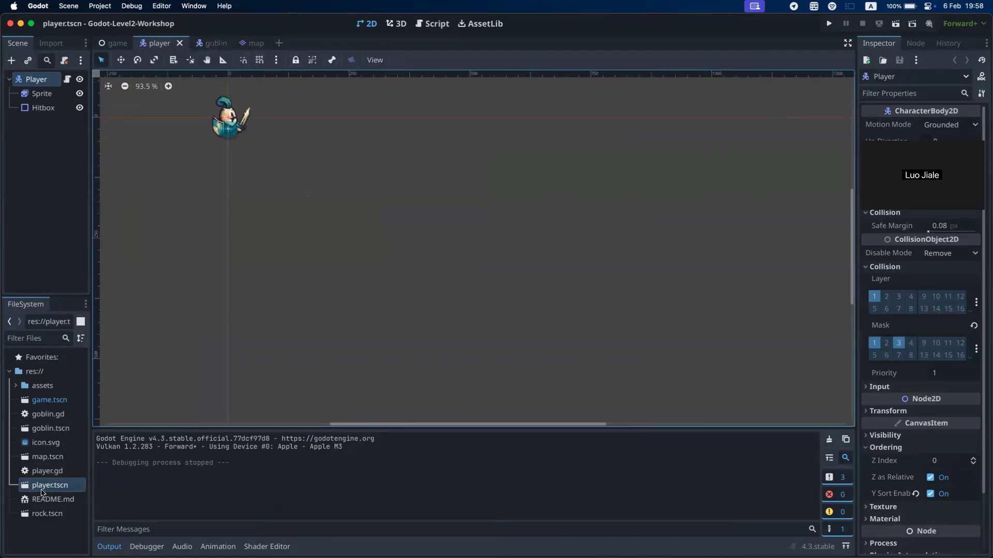
- Open the player.gd script and read through its movement and sprite-flipping code
click(54, 472)
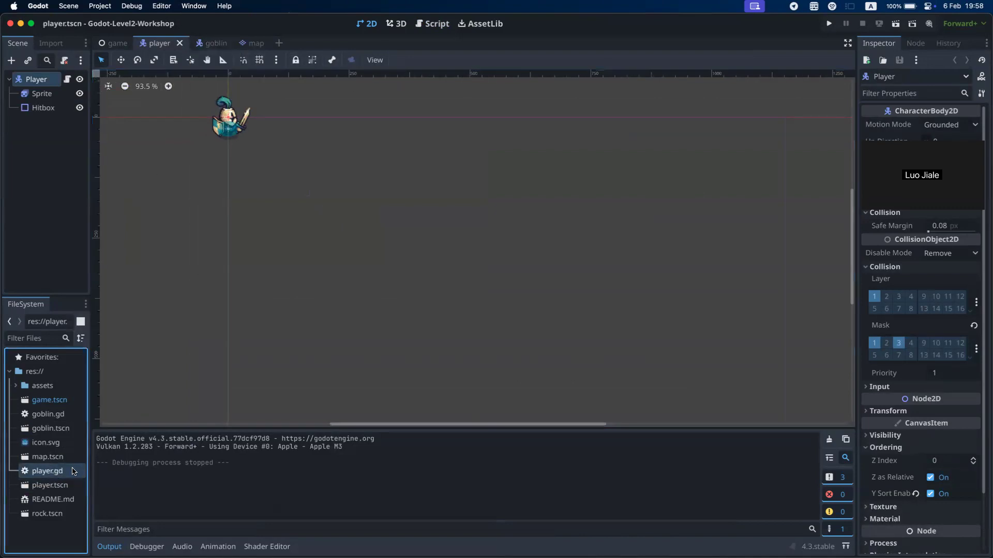
double_click(75, 471)
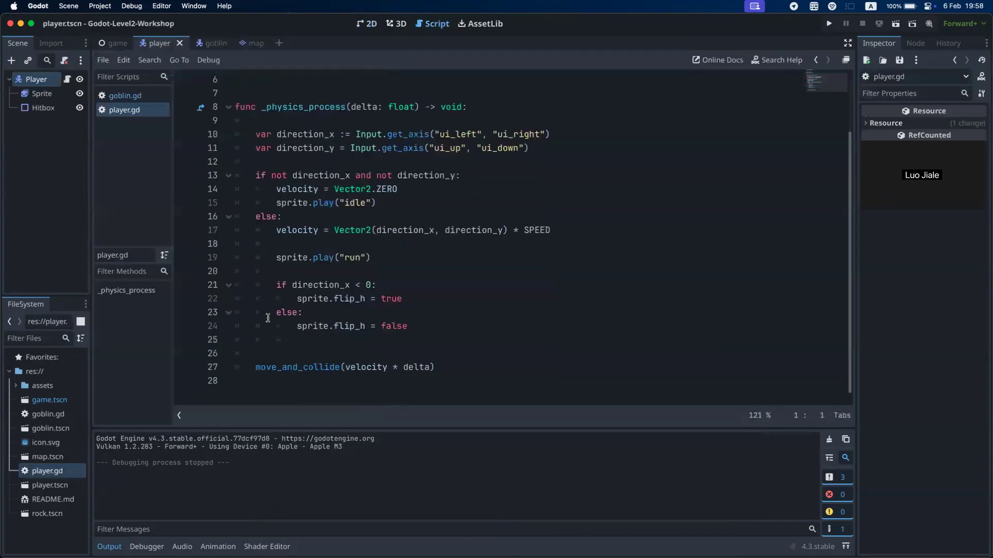
scroll(268, 318, up, 2)
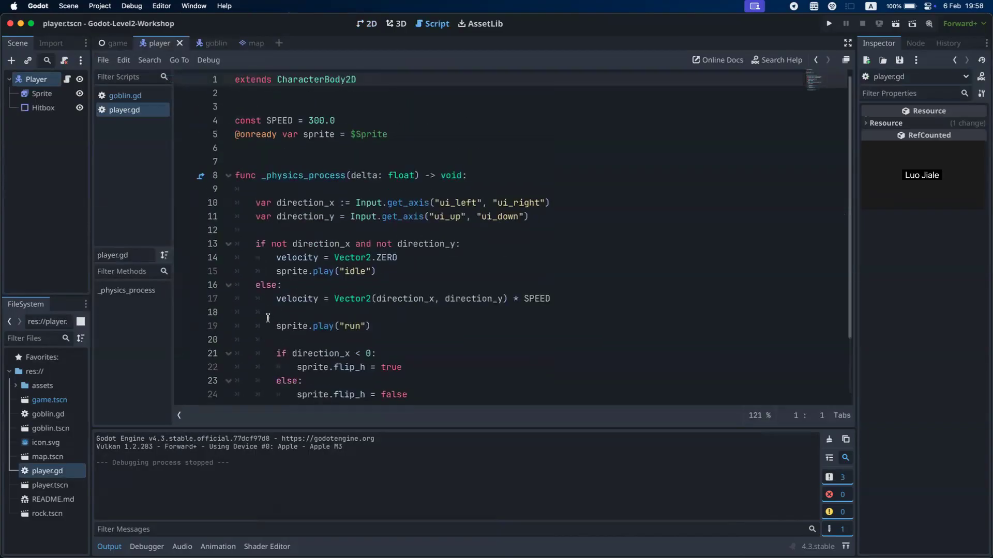
scroll(268, 318, down, 2)
drag(412, 326, 246, 278)
click(361, 298)
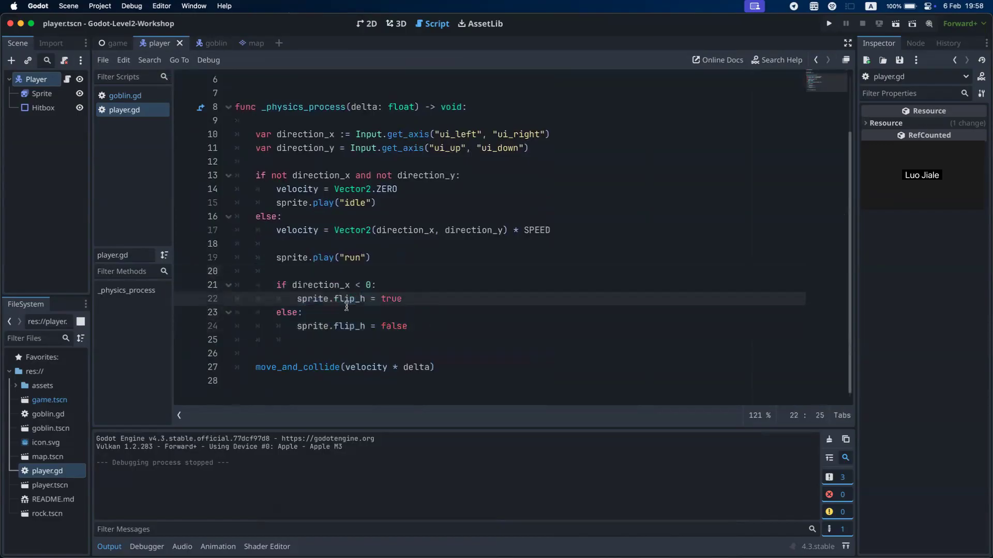
- Open the rock scene in the 2D view to examine its sprite and collision polygon, and return to the game scene
double_click(61, 514)
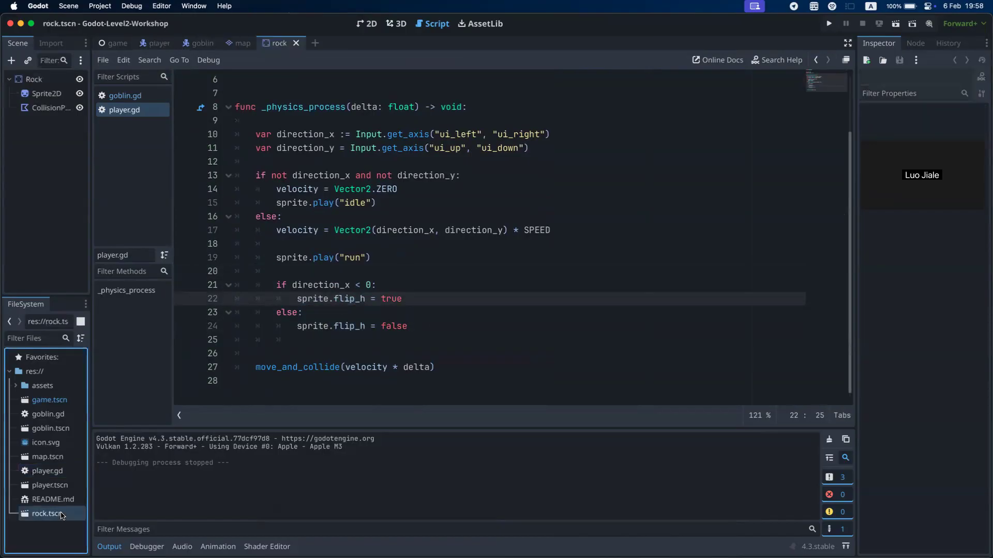
click(367, 23)
scroll(108, 114, up, 5)
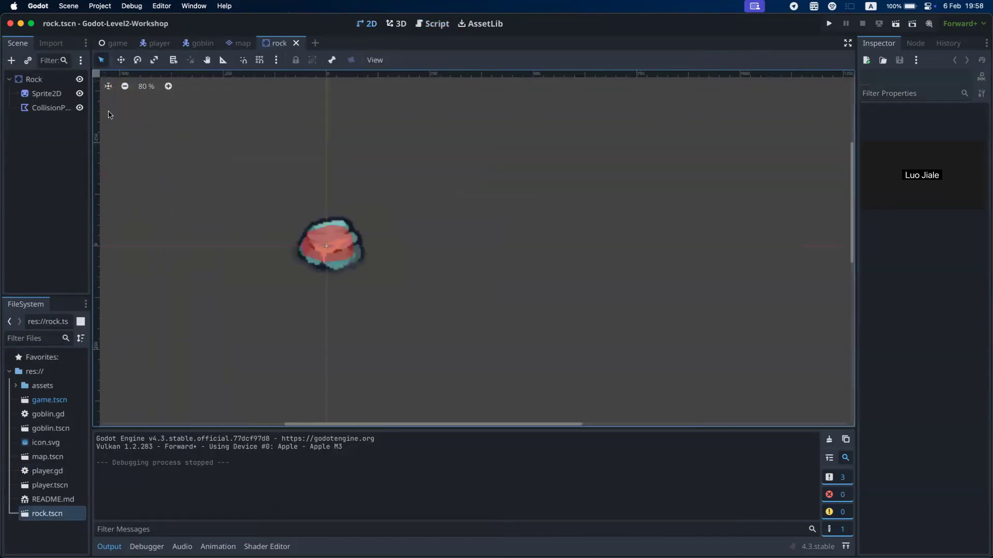
double_click(48, 401)
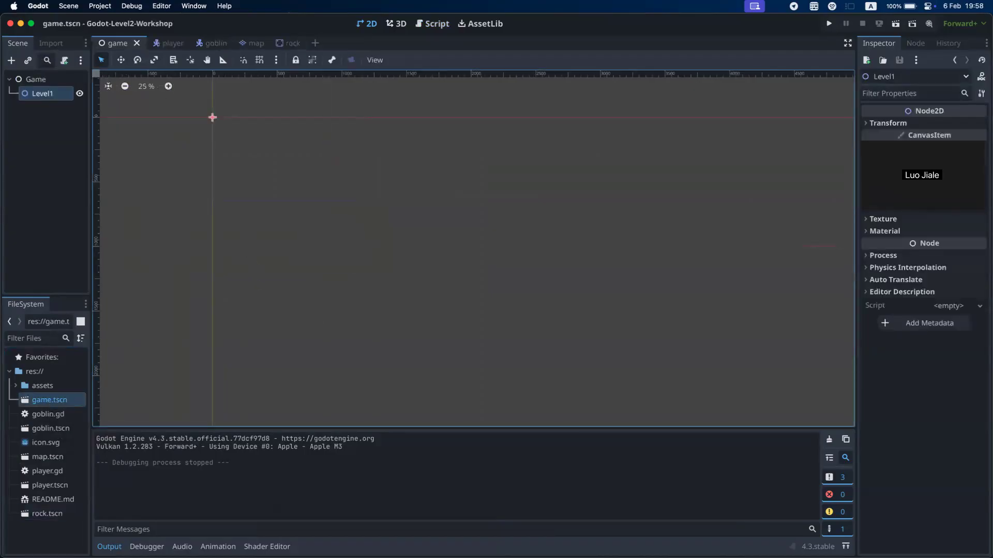
- Switch to the Navigation mesh baking slide in Chrome, glance at Telegram, and return to Godot
click(473, 538)
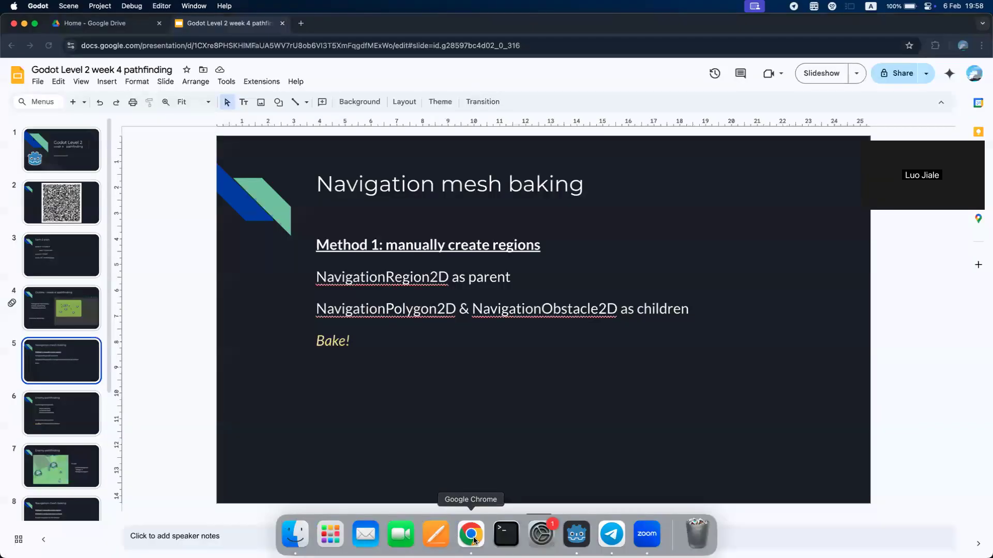
click(610, 532)
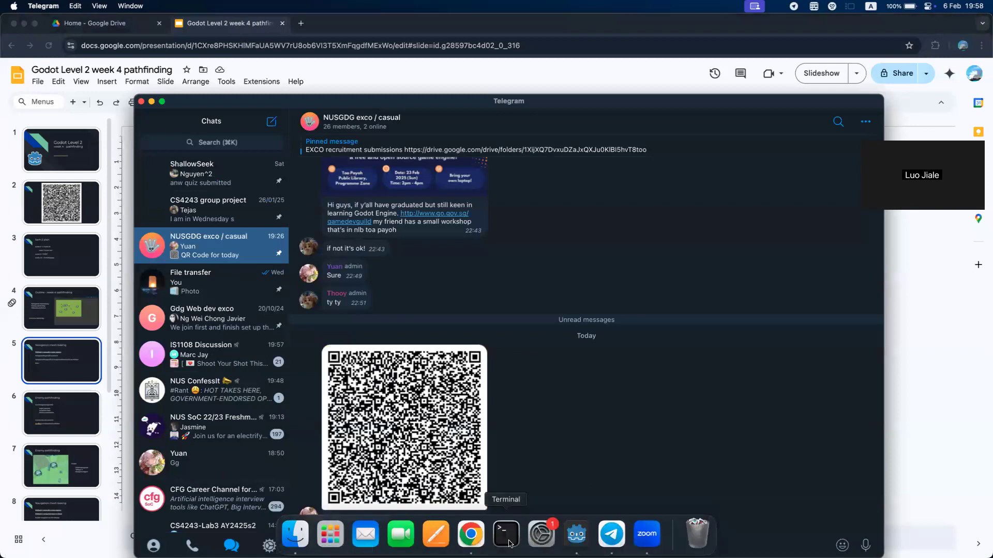
click(470, 534)
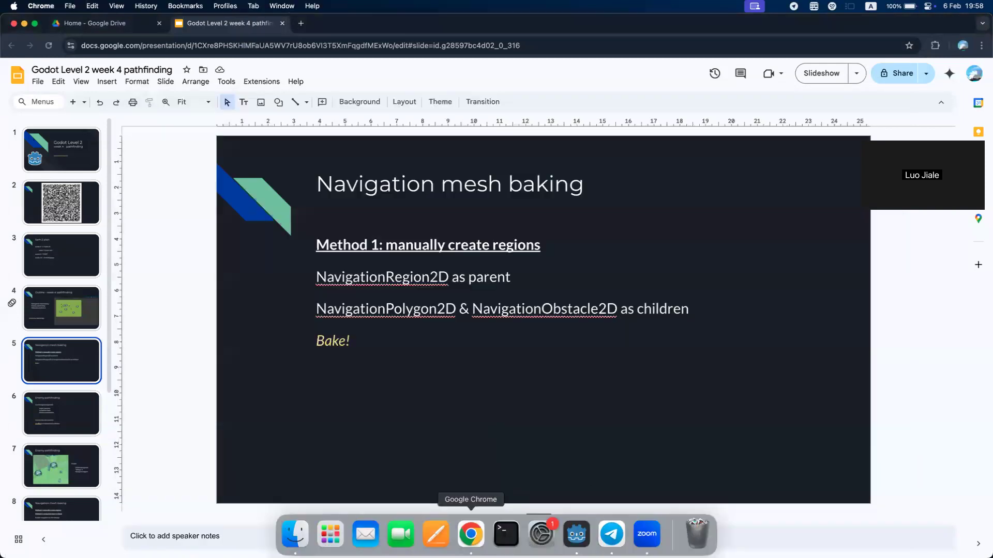
click(575, 533)
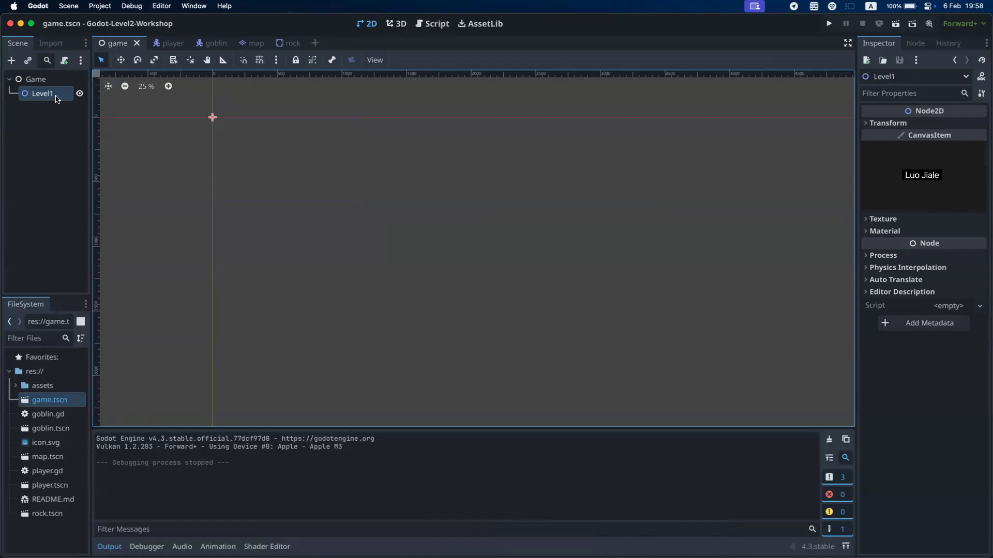
double_click(32, 93)
click(37, 125)
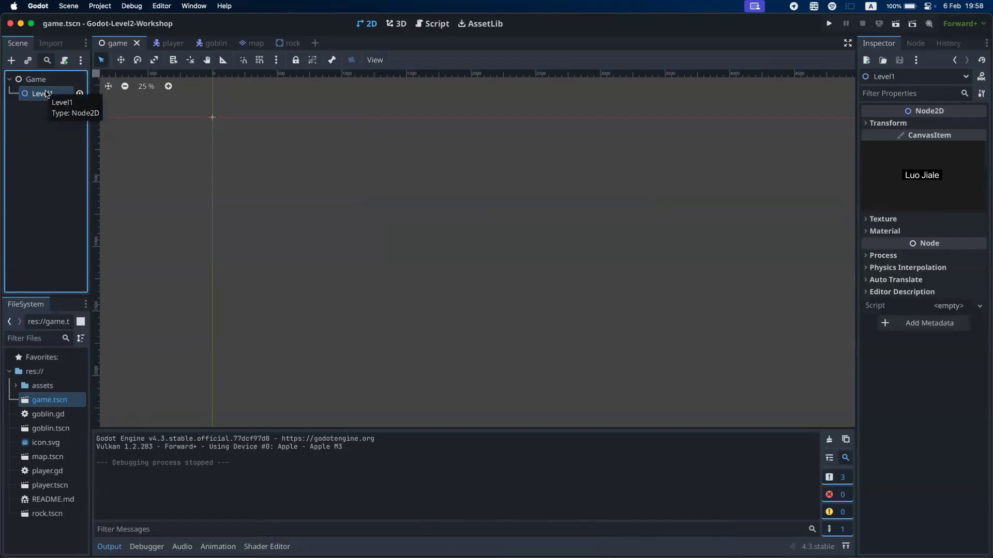
right_click(46, 93)
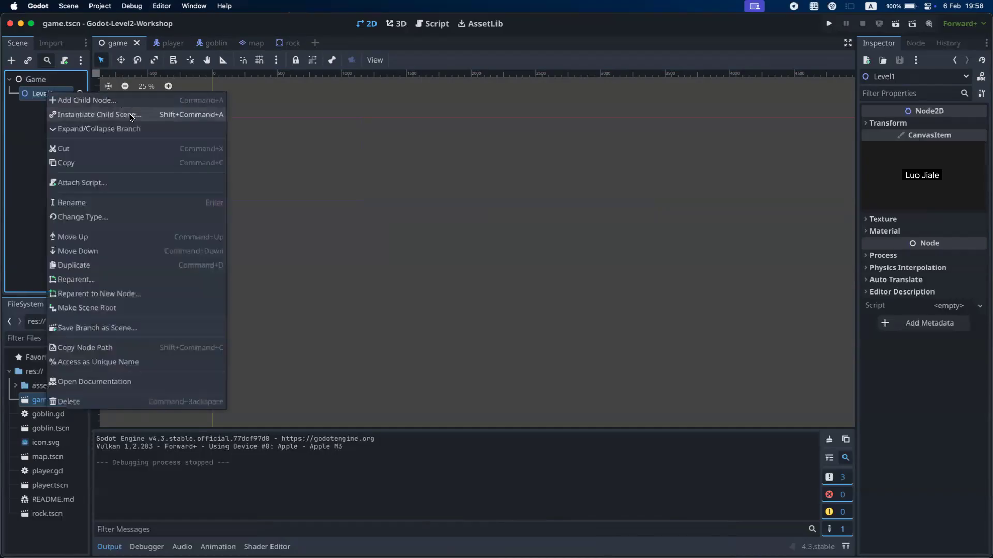
click(13, 149)
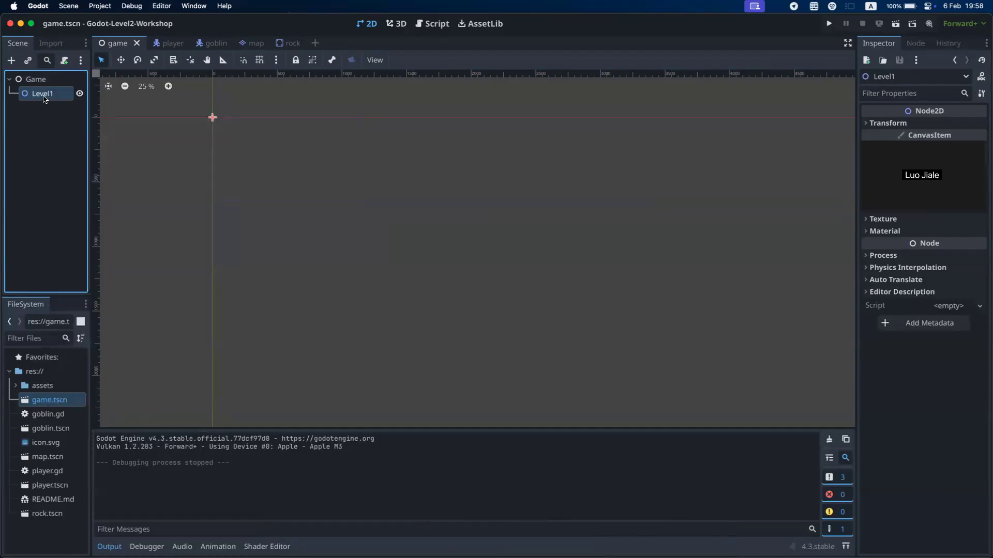
- Instantiate map.tscn as a child scene of the Level1 node
right_click(44, 96)
click(110, 120)
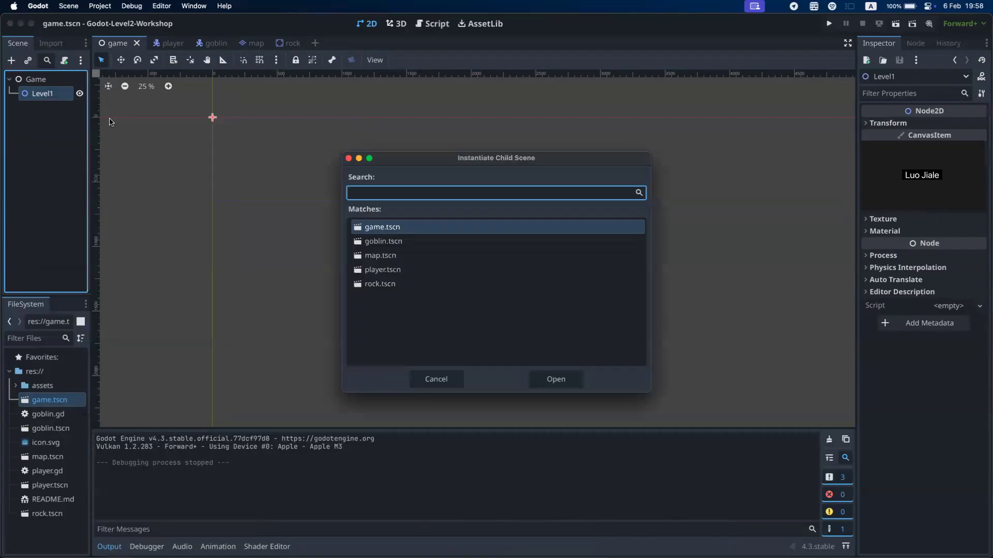
double_click(383, 256)
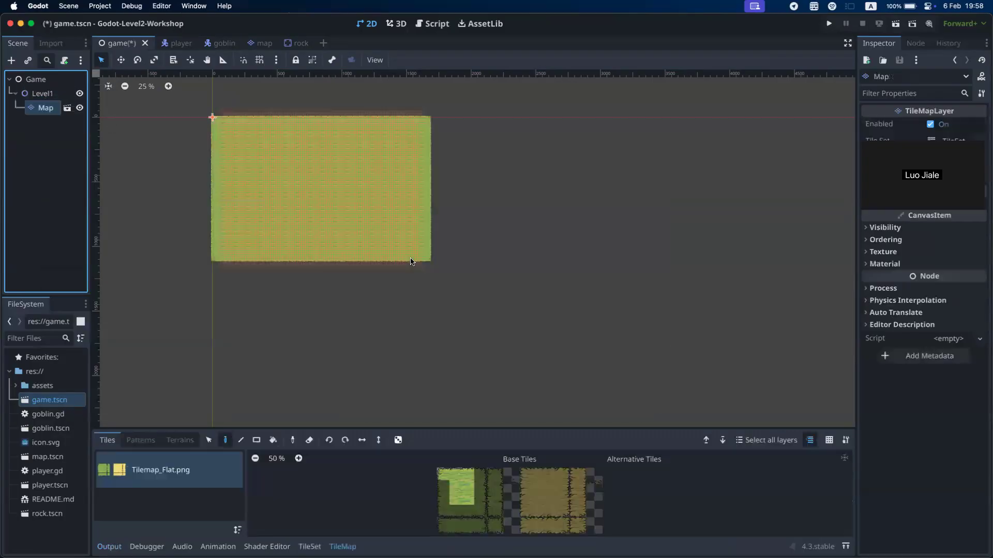
scroll(262, 213, up, 5)
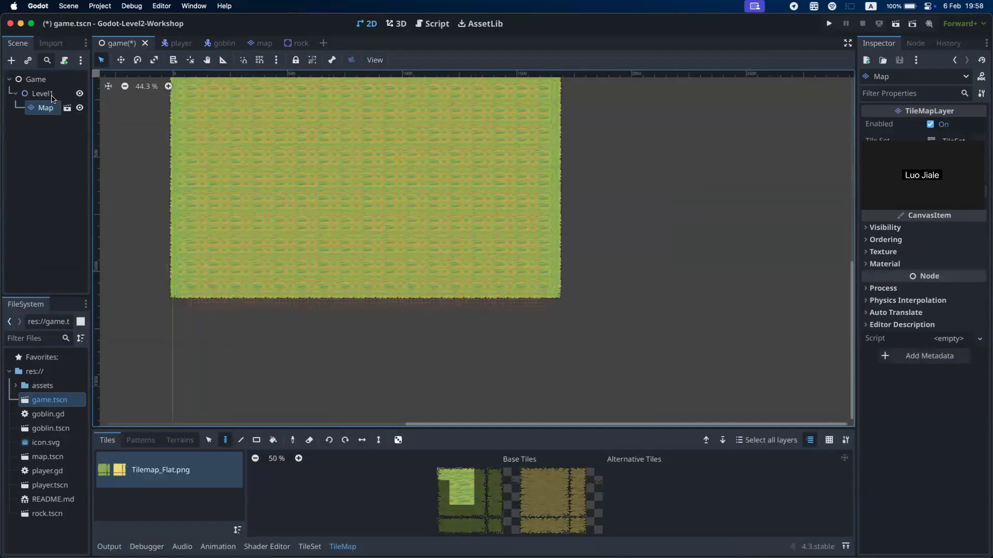
- Instantiate player.tscn as a child scene of the Level1 node
right_click(52, 97)
click(100, 121)
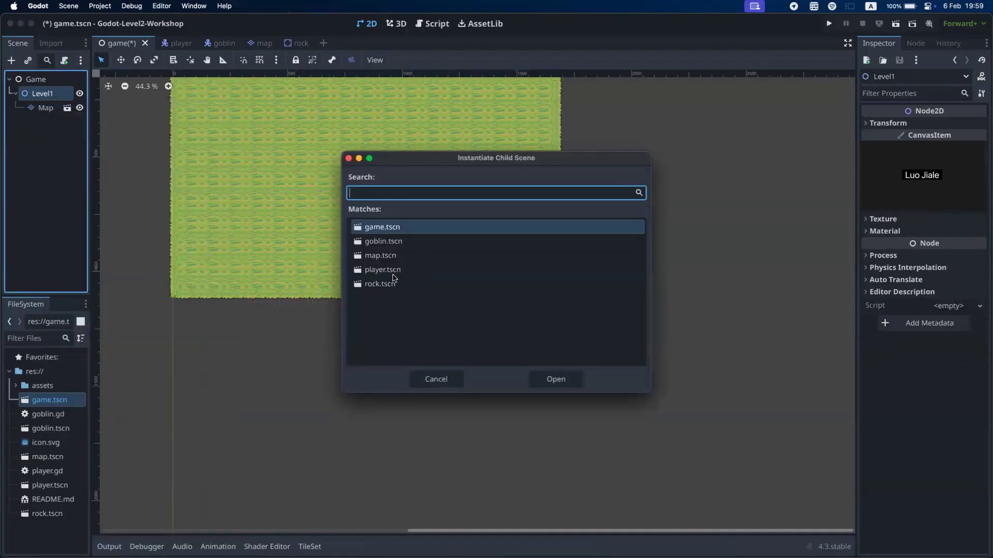
click(414, 269)
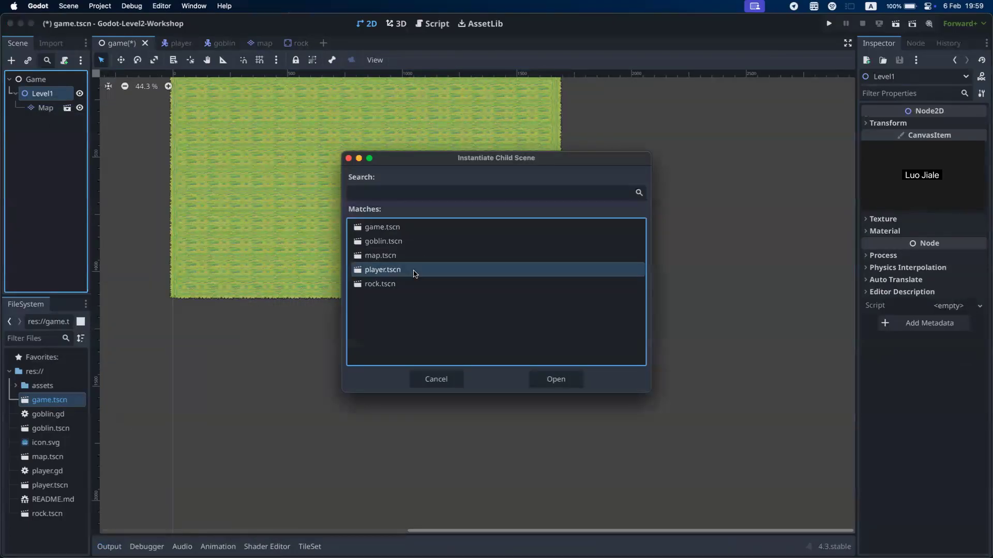
click(561, 378)
- Instantiate goblin.tscn as a child scene of Level1 and widen the scene tree so the full node names fit
click(42, 95)
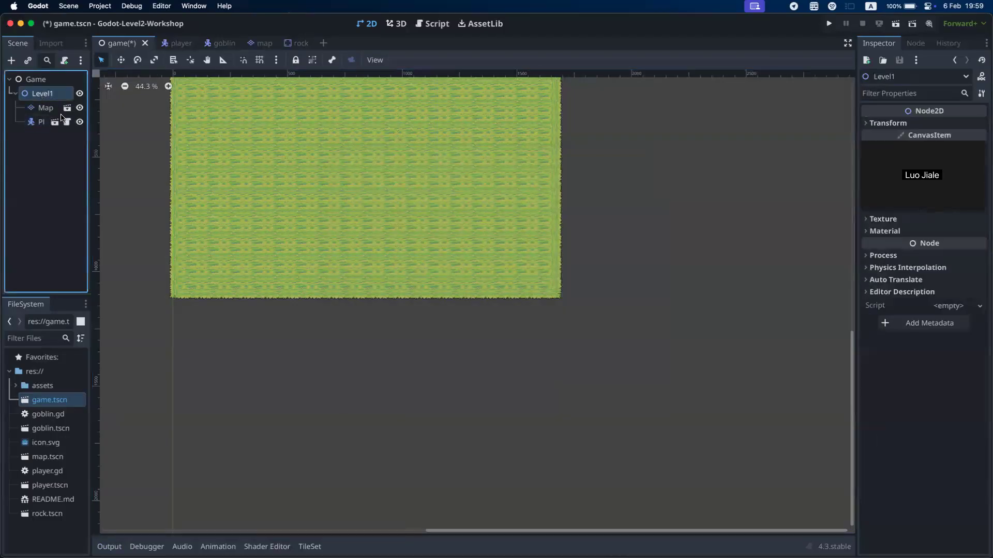
key(super+shift+a)
click(373, 241)
click(567, 389)
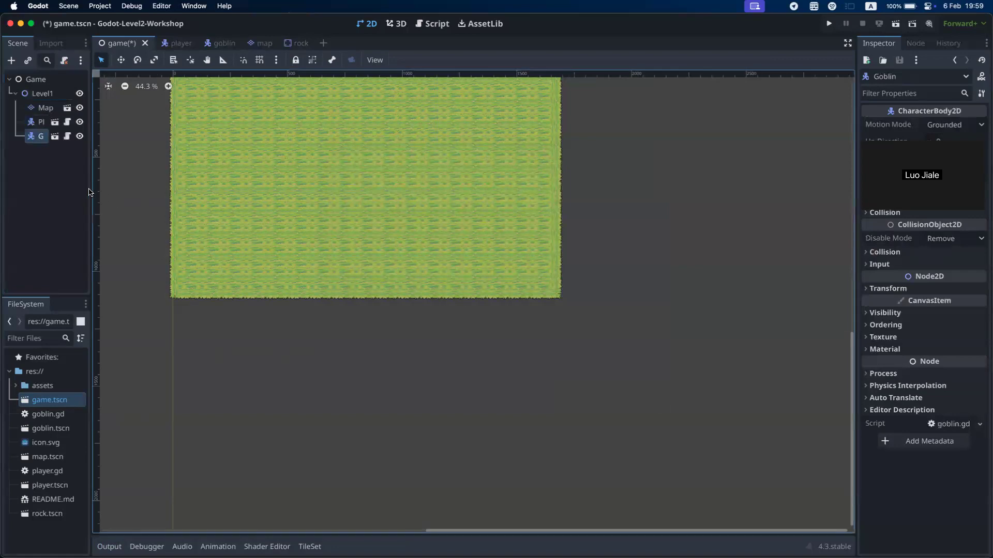
drag(93, 193, 157, 197)
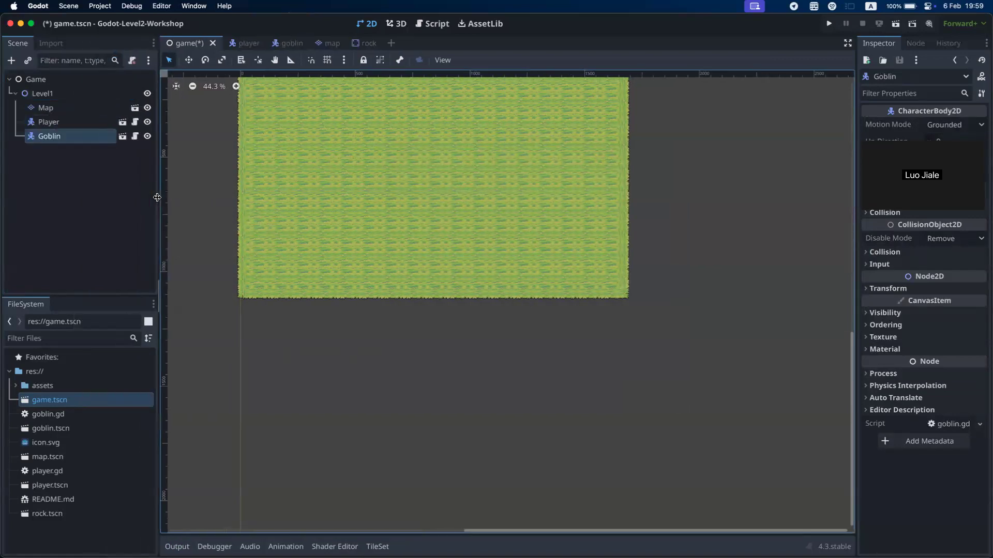
click(53, 98)
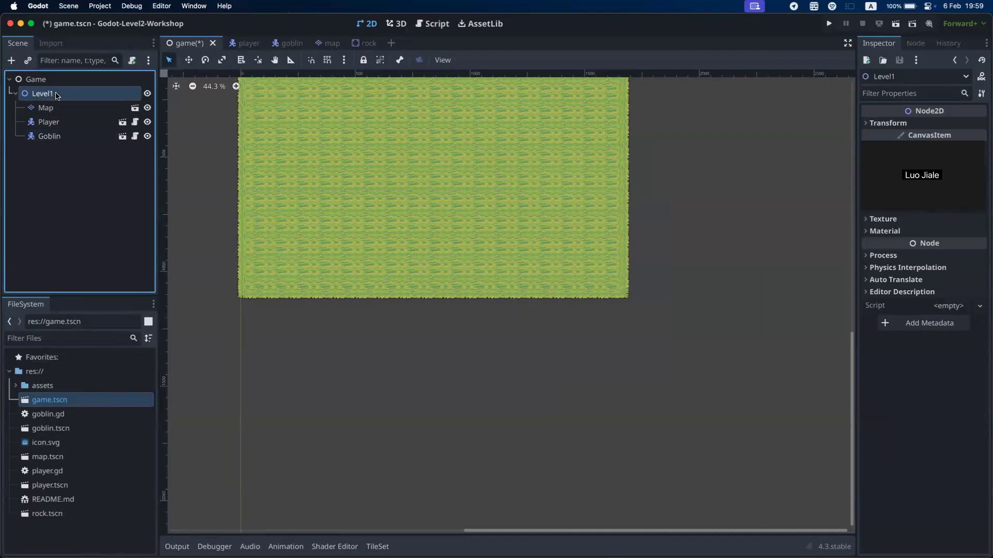
right_click(54, 94)
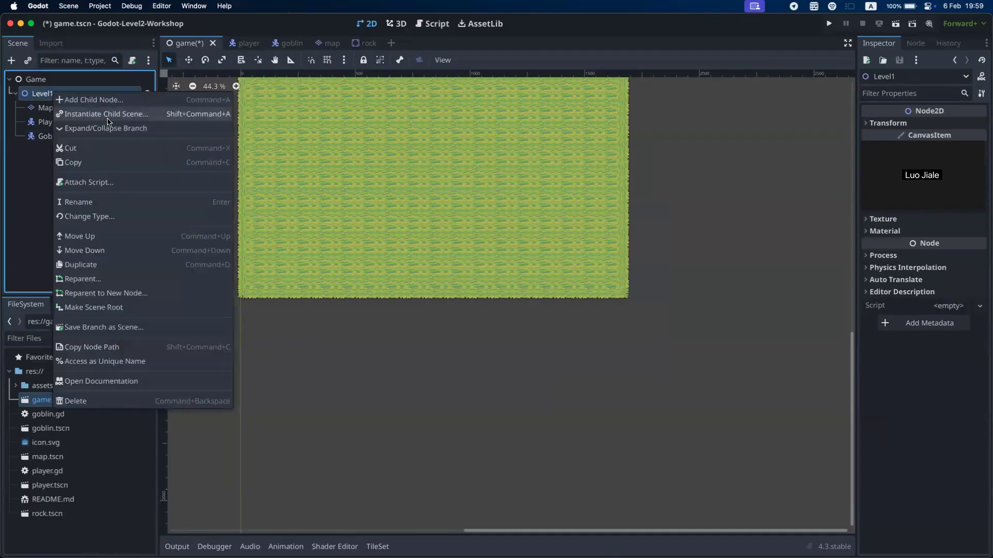
click(40, 179)
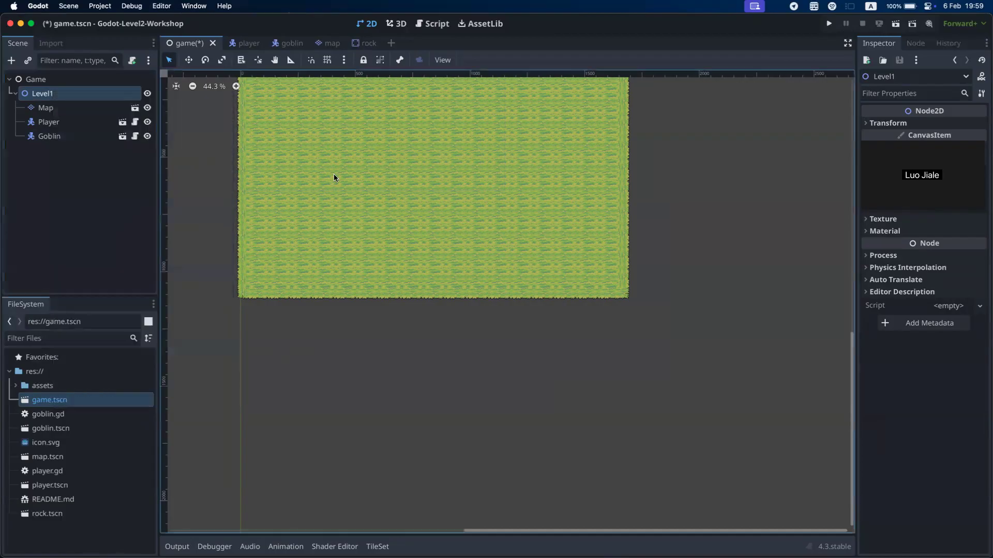
- Move the player to the upper middle of the map and the goblin to the map's left part
scroll(334, 174, up, 3)
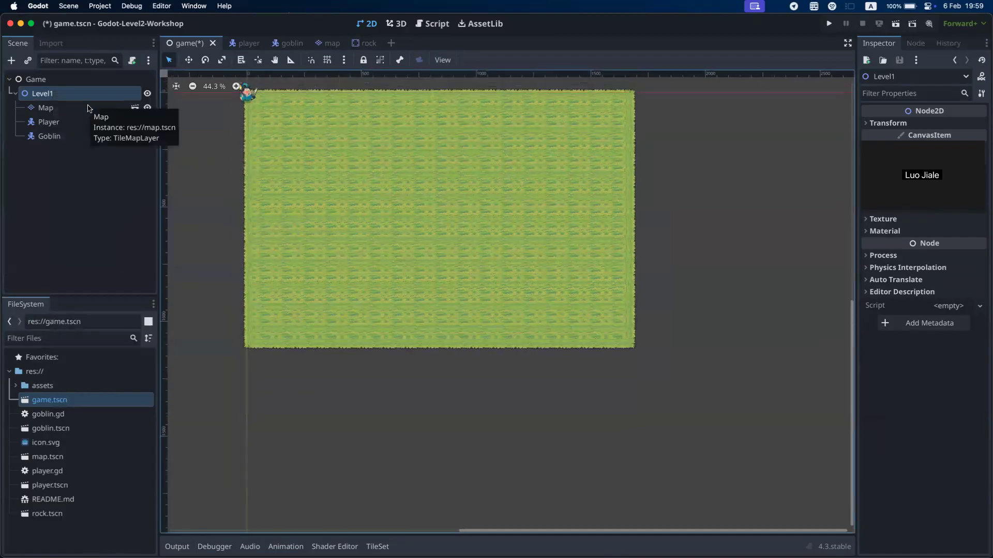
scroll(327, 172, up, 2)
drag(255, 120, 328, 189)
drag(414, 195, 413, 194)
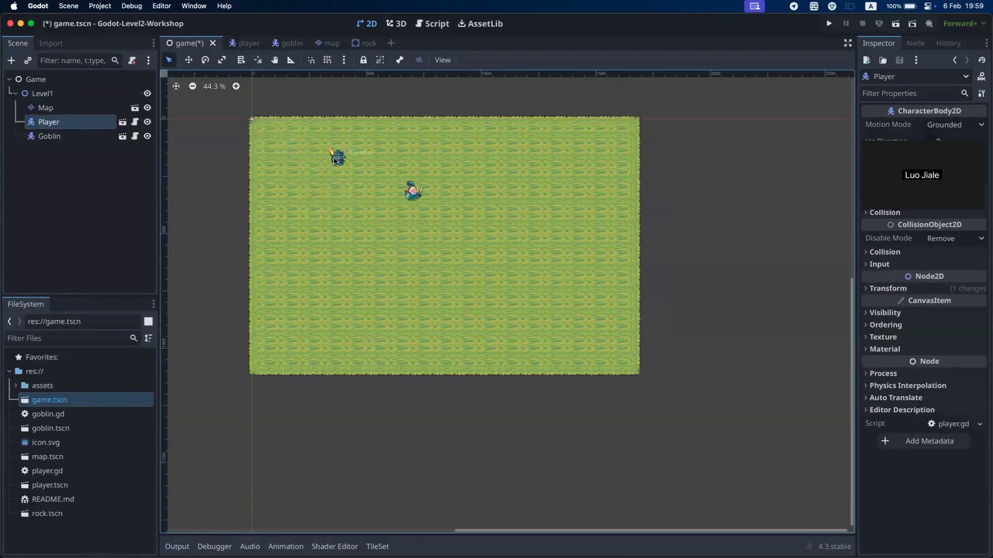
drag(337, 158, 321, 233)
- Make two more copies of the goblin as direct children of Level1 and place Goblin3 in the right part of the map
click(71, 138)
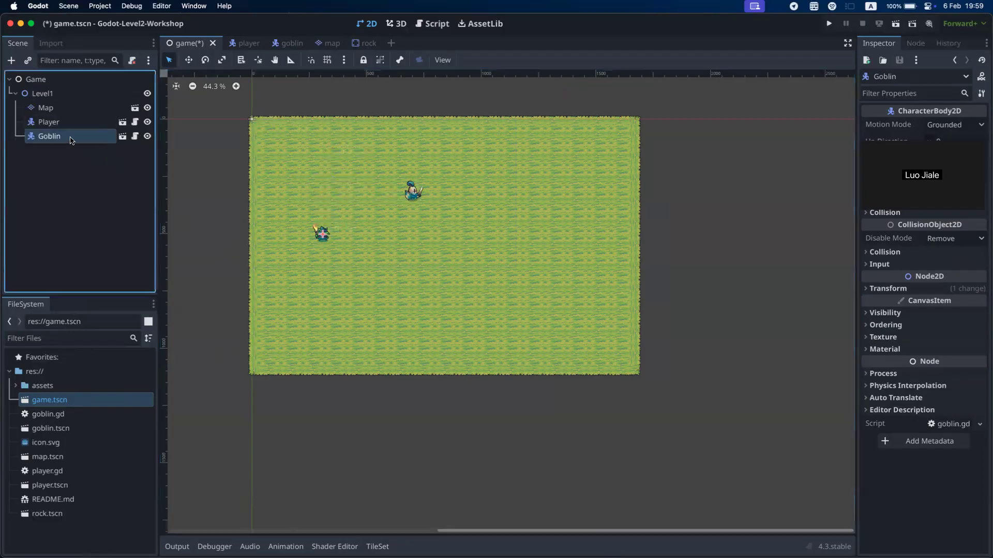
key(super+d)
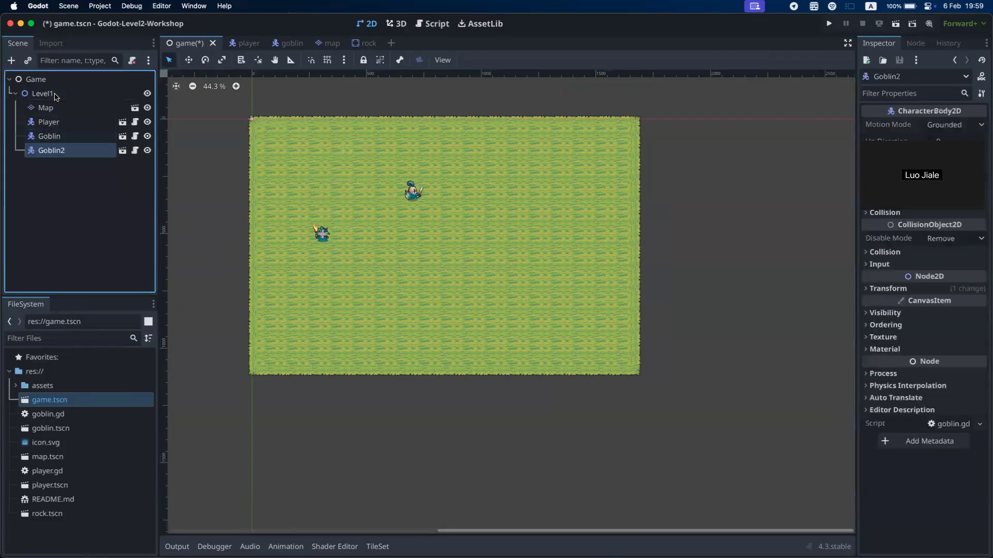
key(super+v)
drag(393, 349, 509, 217)
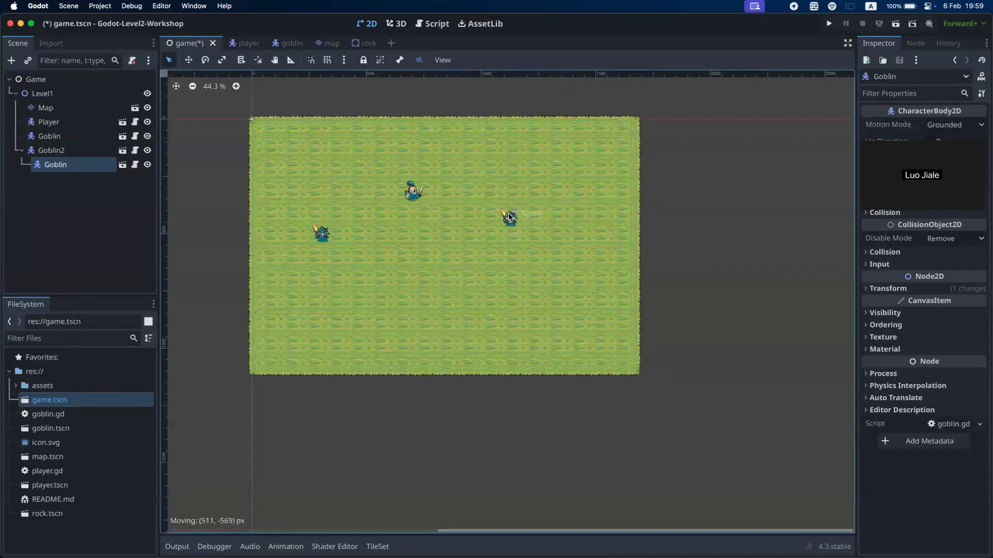
mouse_move(71, 165)
mouse_down()
mouse_move(77, 98)
mouse_move(60, 110)
mouse_move(51, 170)
mouse_up()
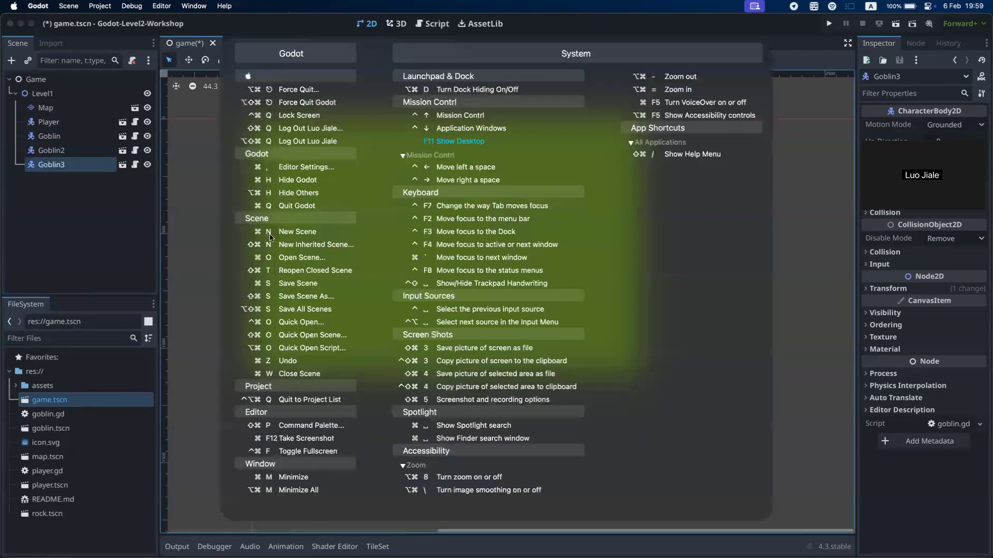
- Move Goblin2 to the lower middle of the map and the player closer to the map's upper edge, and save the game scene
key(super+n)
click(410, 43)
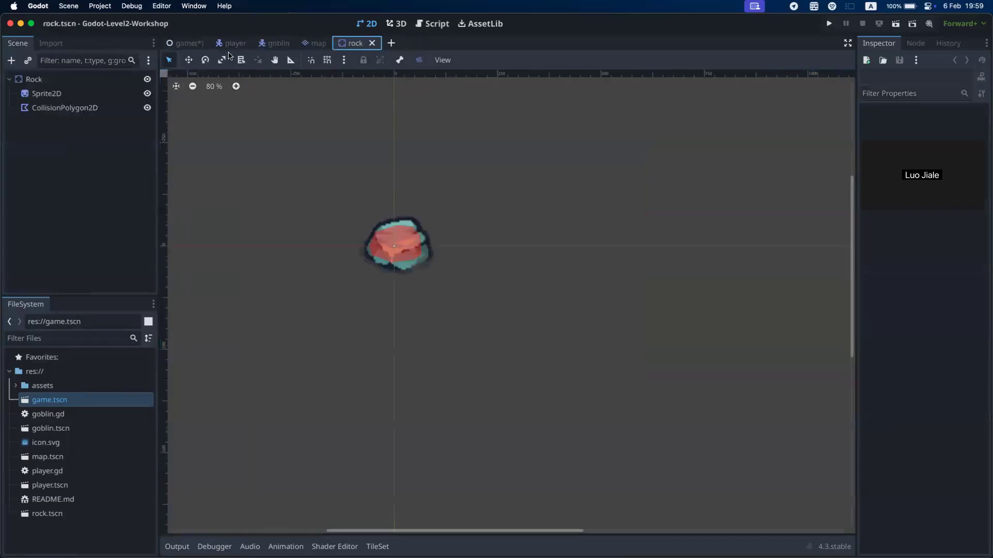
click(186, 43)
key(super+s)
drag(346, 248, 408, 288)
key(super+s)
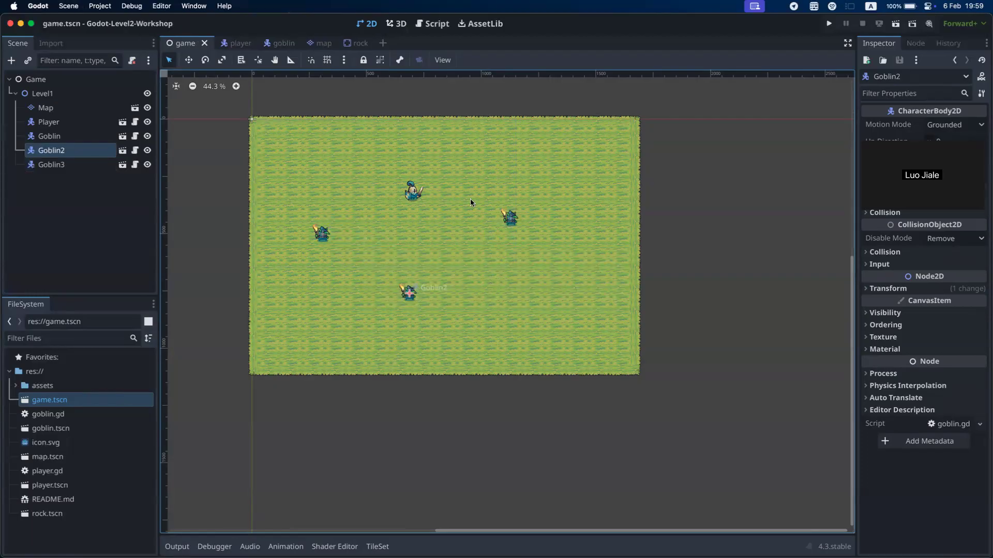
drag(419, 193, 420, 158)
key(super+s)
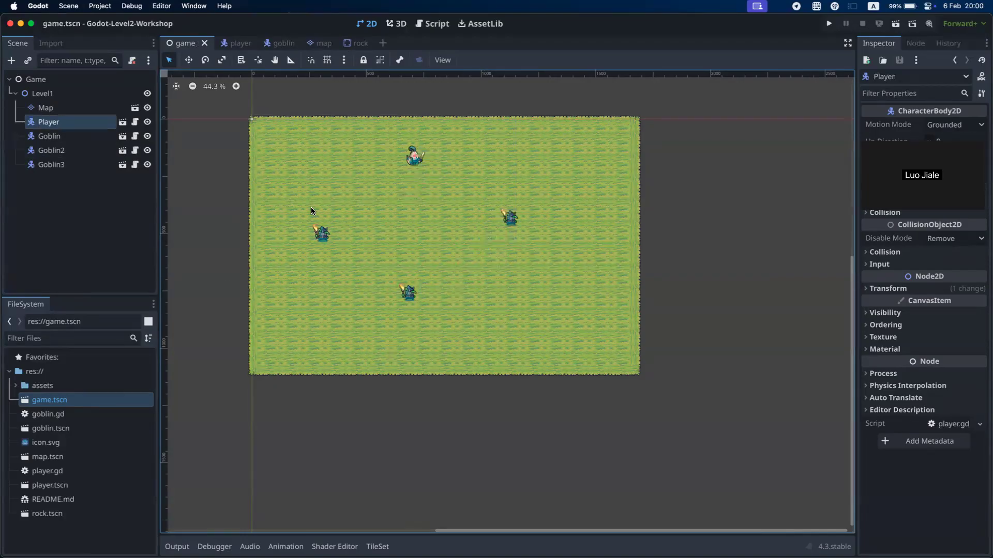
- Run the project, walk the player around the map in all four directions to test its movement, and close the game window
click(896, 24)
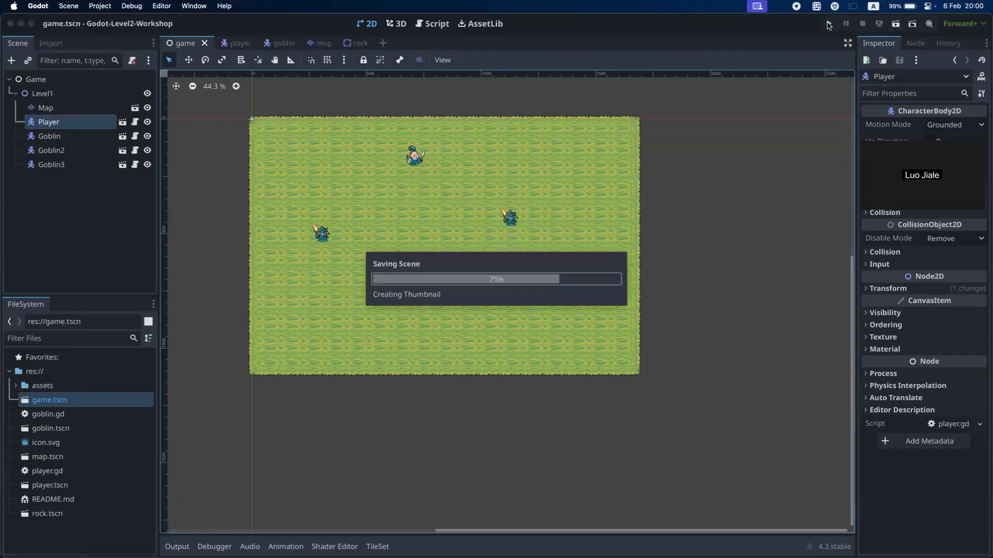
key(Down)
key(Left)
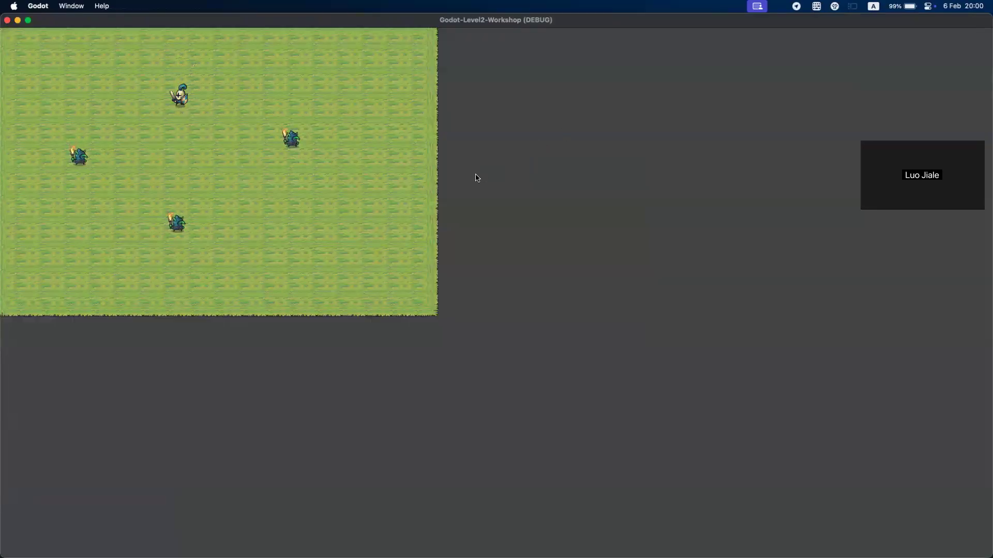
key(Right)
key(Up)
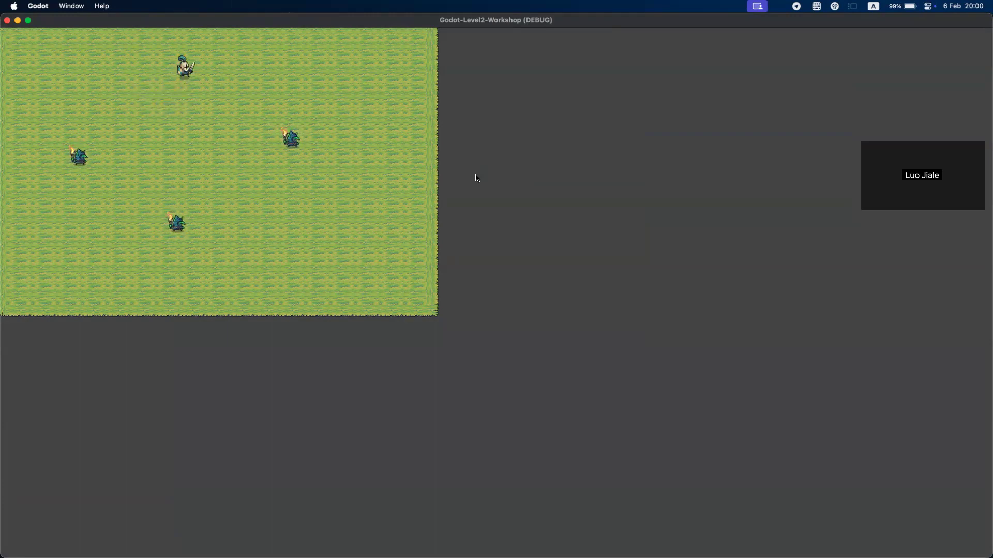
key(Left)
key(Down)
key(Right)
key(Down)
key(Left)
key(Up)
key(Down)
key(Up)
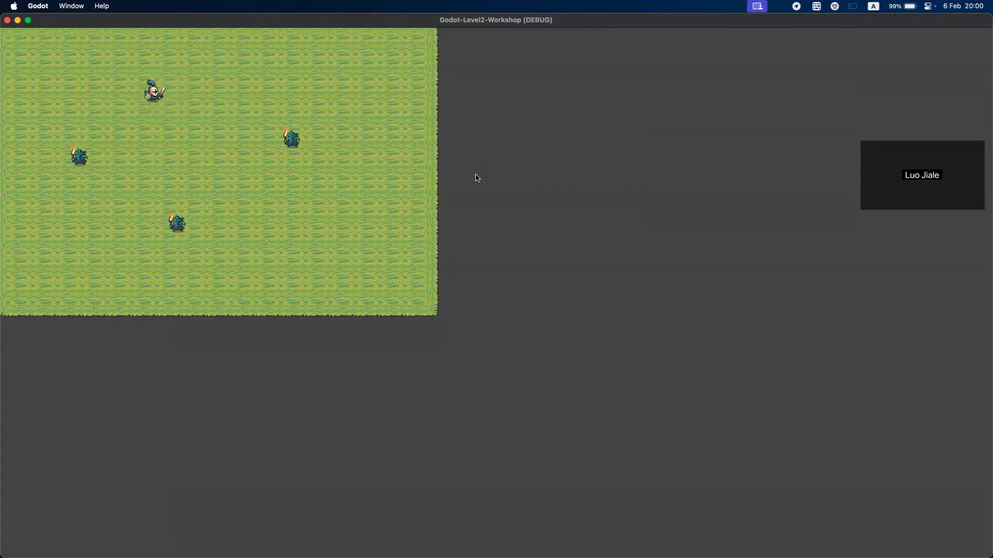
key(Left)
key(Up)
key(Right)
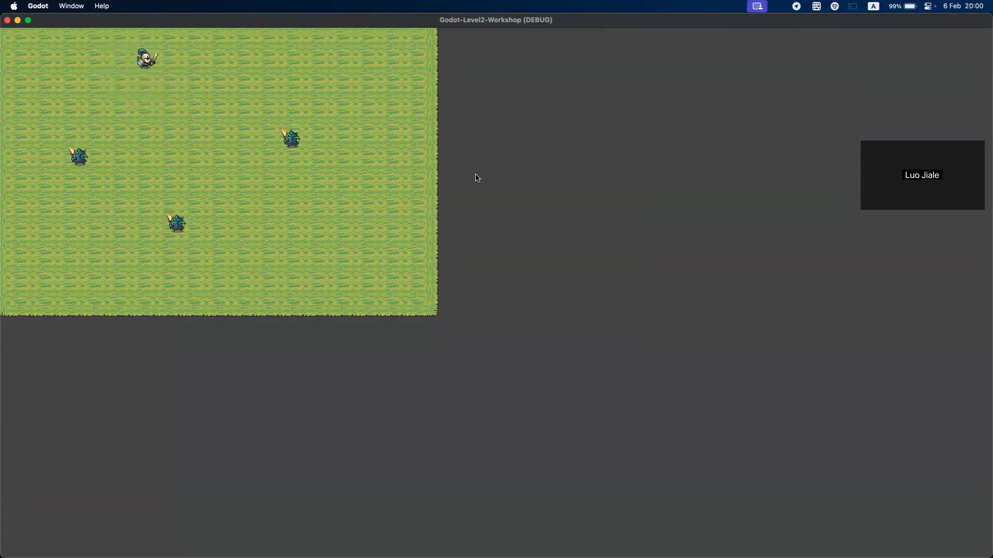
key(Down)
key(Right)
key(Up)
key(Left)
key(Left)
key(Down)
key(Right)
key(Up)
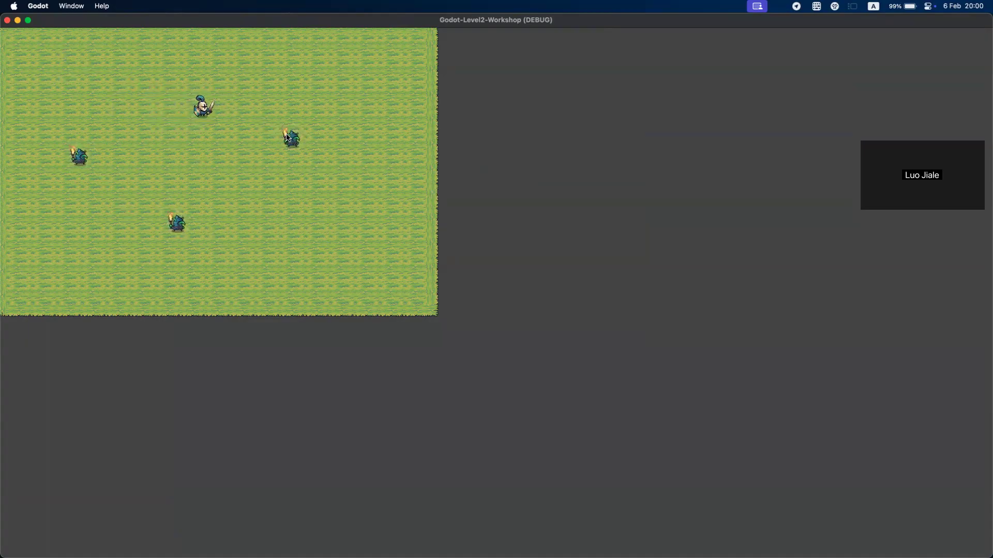
click(7, 20)
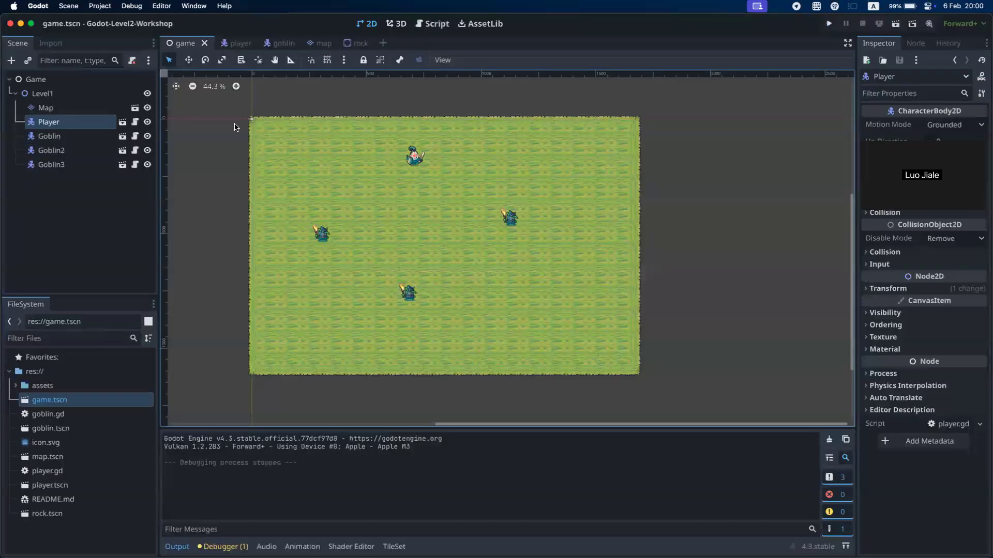
click(48, 93)
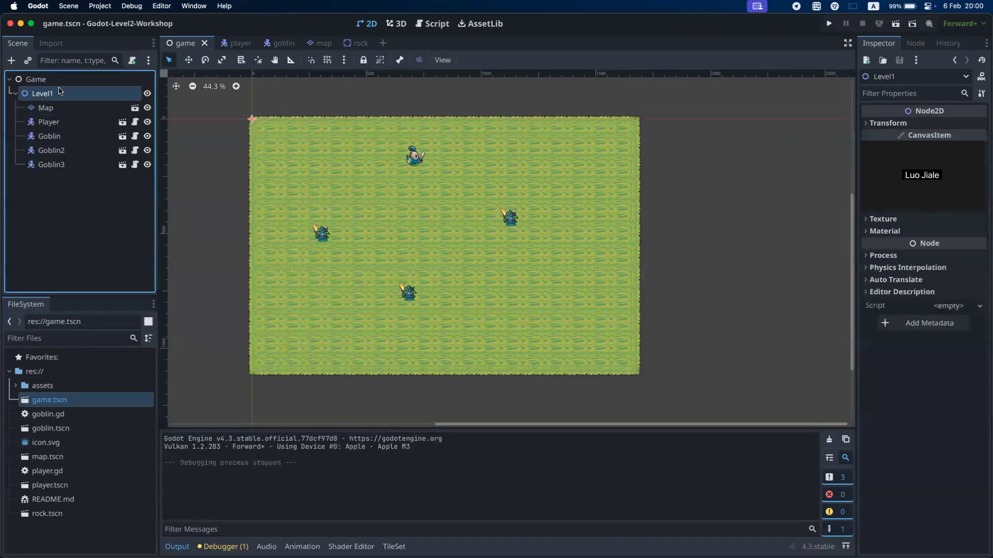
right_click(60, 91)
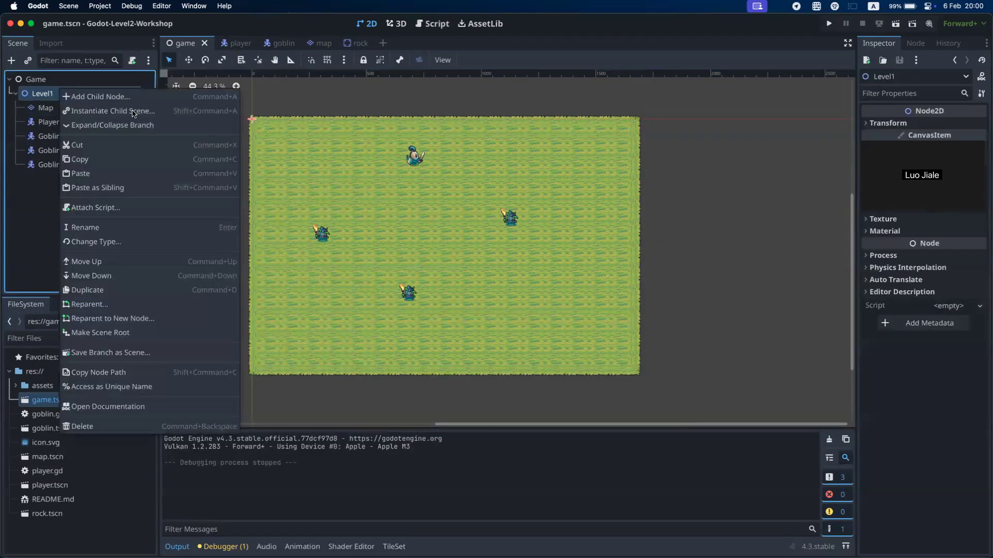
click(30, 211)
click(55, 94)
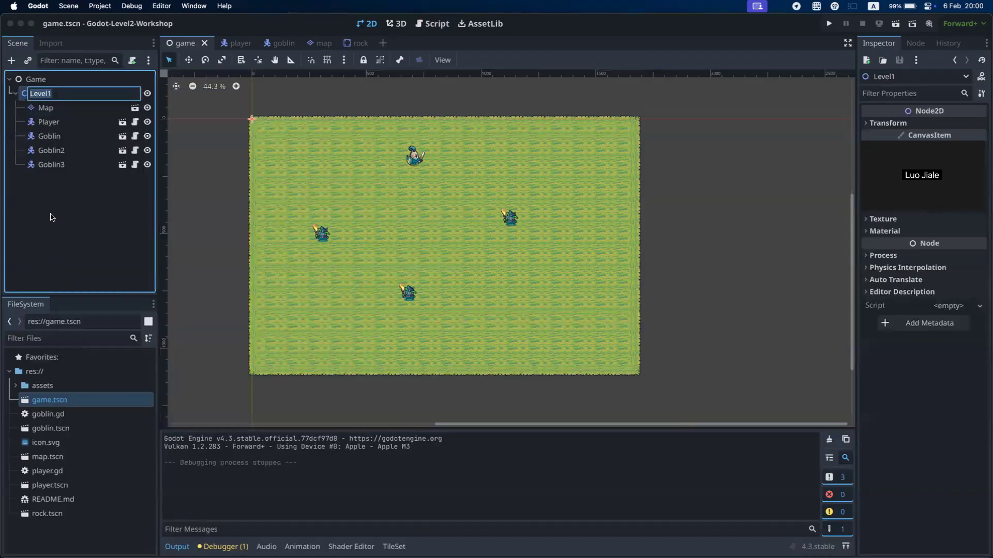
click(50, 217)
- Add a NavigationRegion2D node as a child of Level1 and save the game scene
right_click(74, 98)
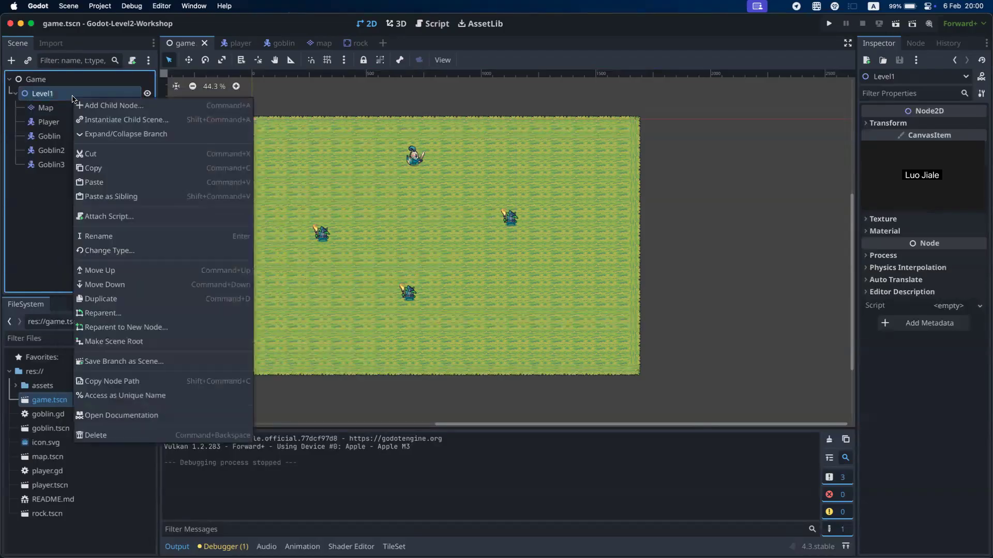
click(221, 106)
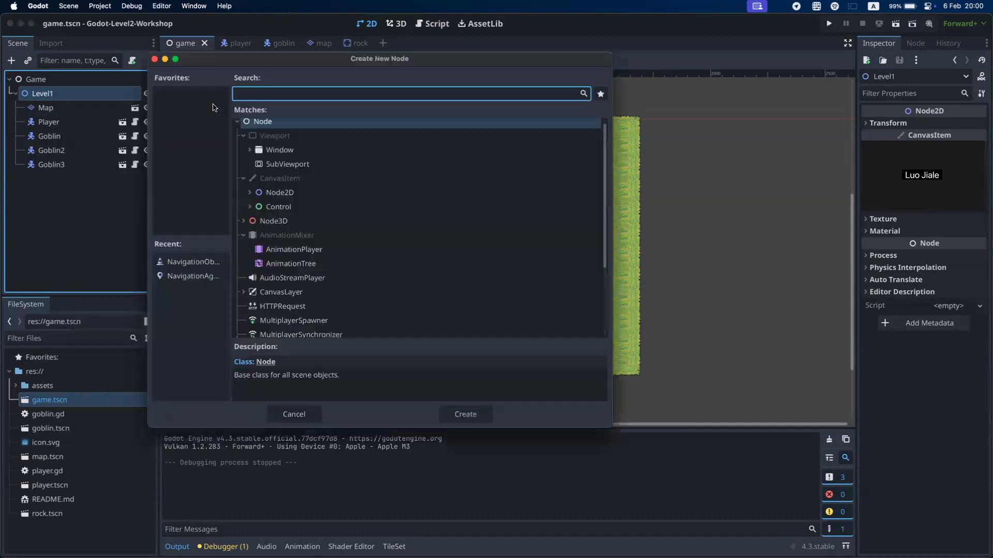
text(nav)
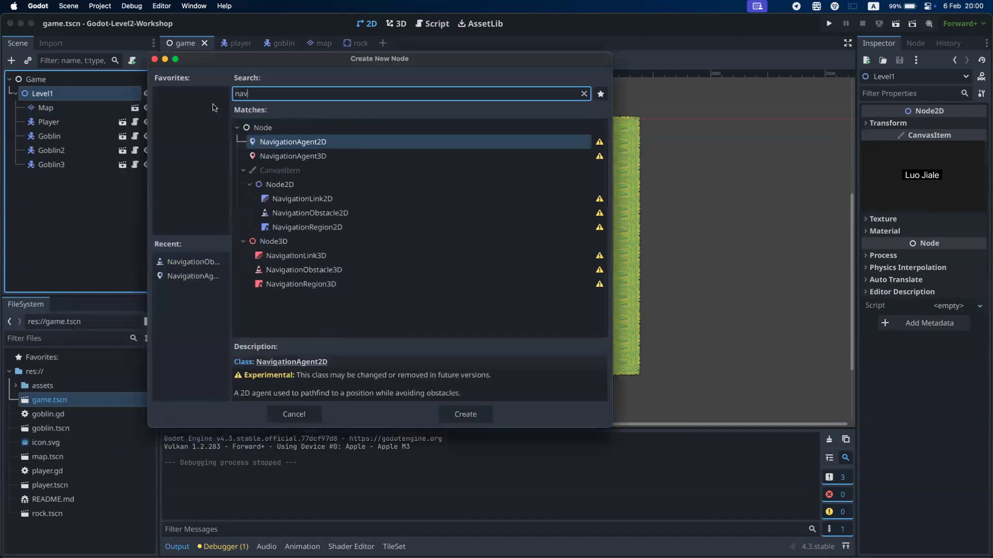
text(igationregion)
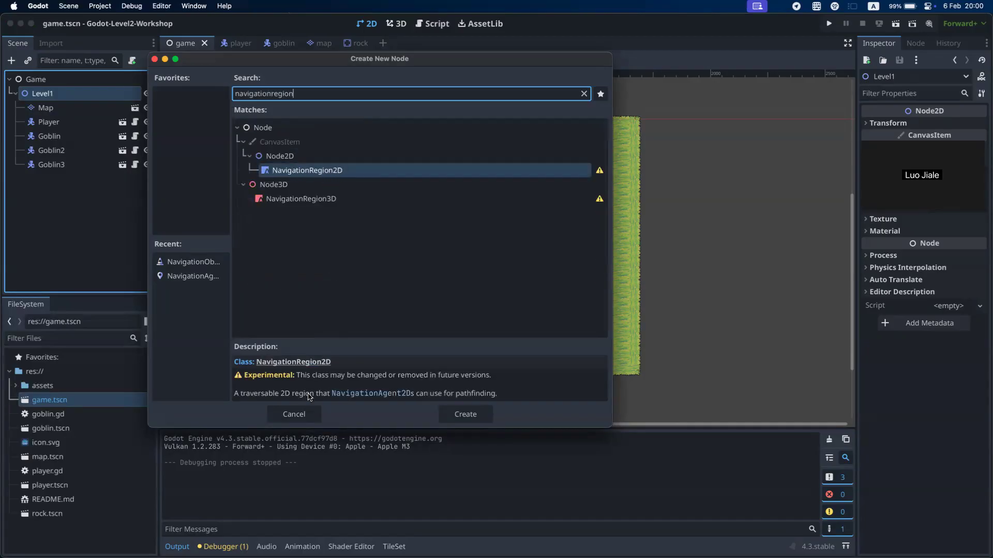
click(467, 414)
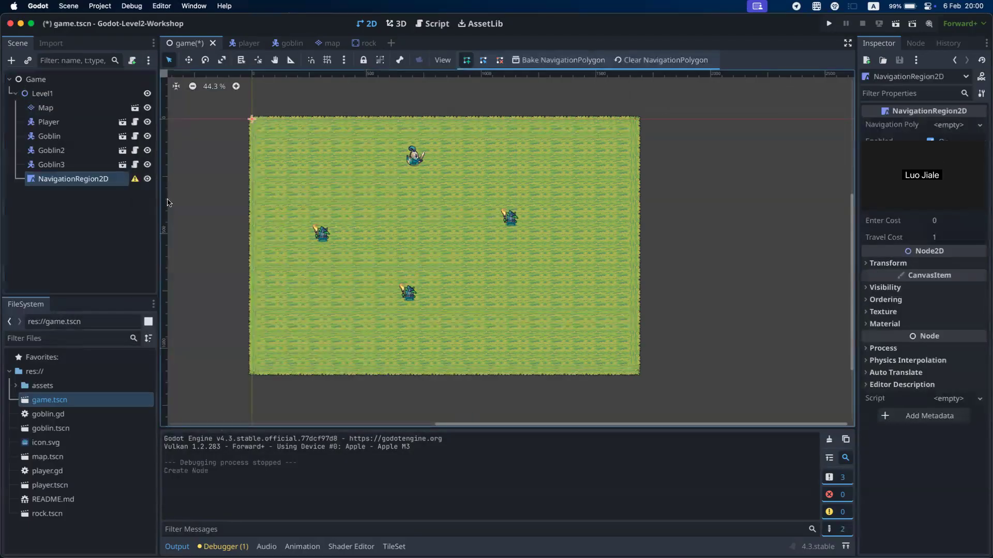
key(super+s)
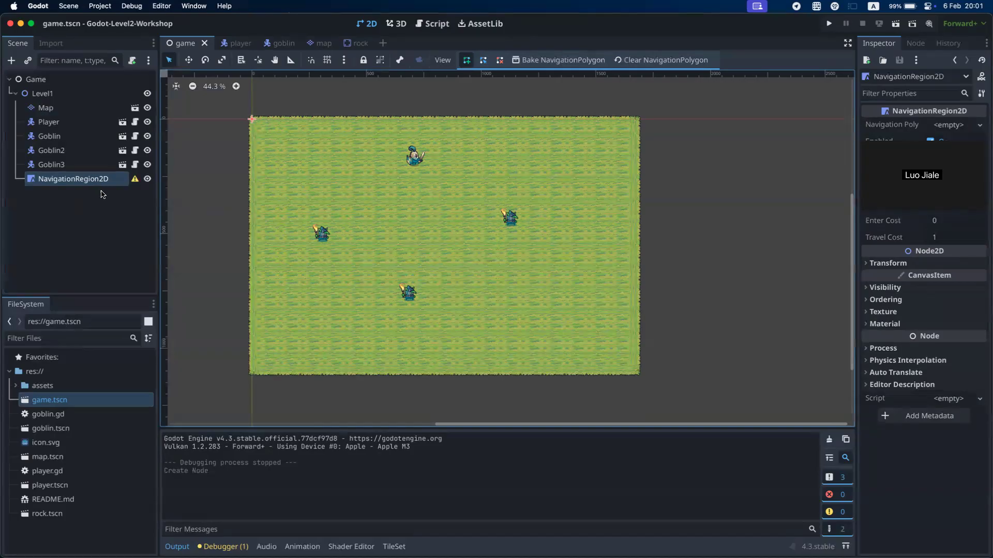
right_click(83, 179)
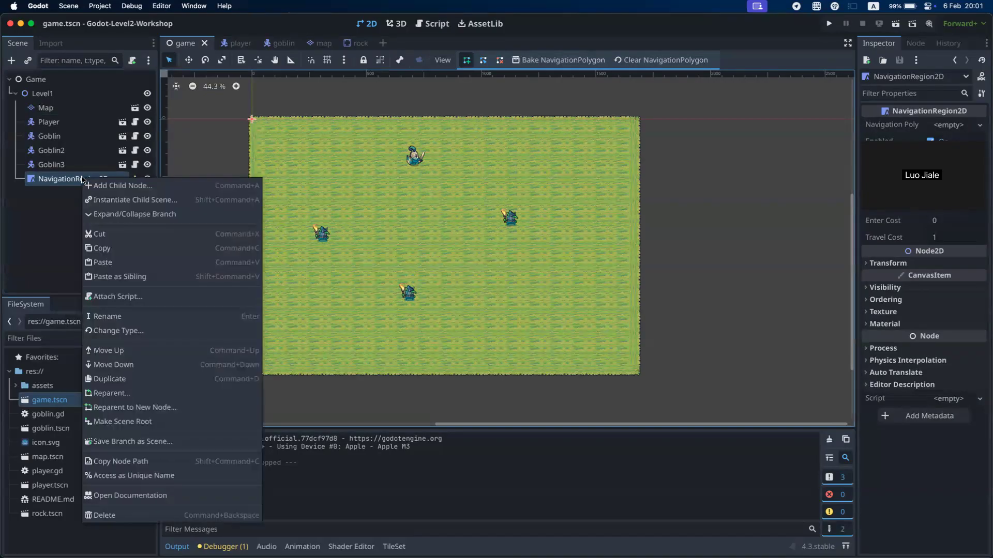
click(117, 186)
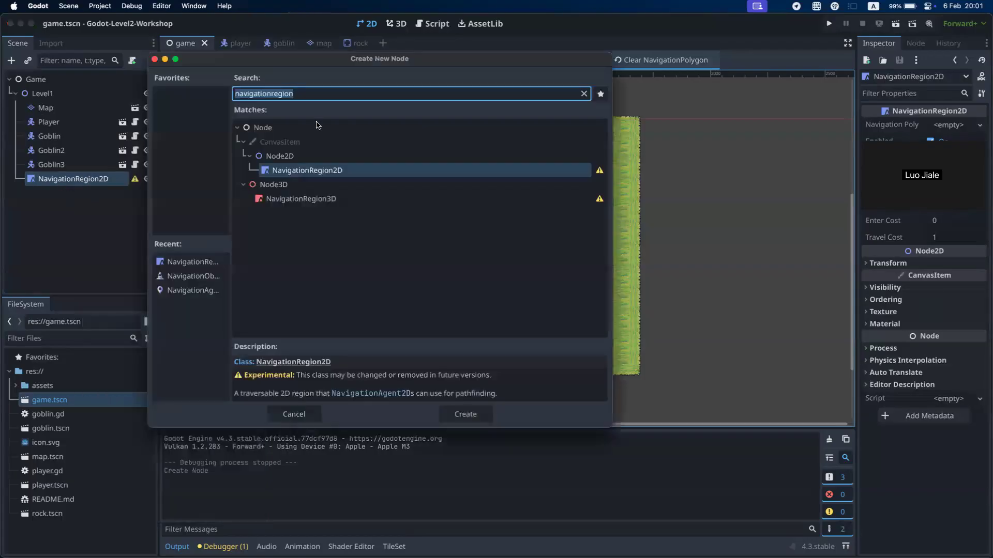
text(nat)
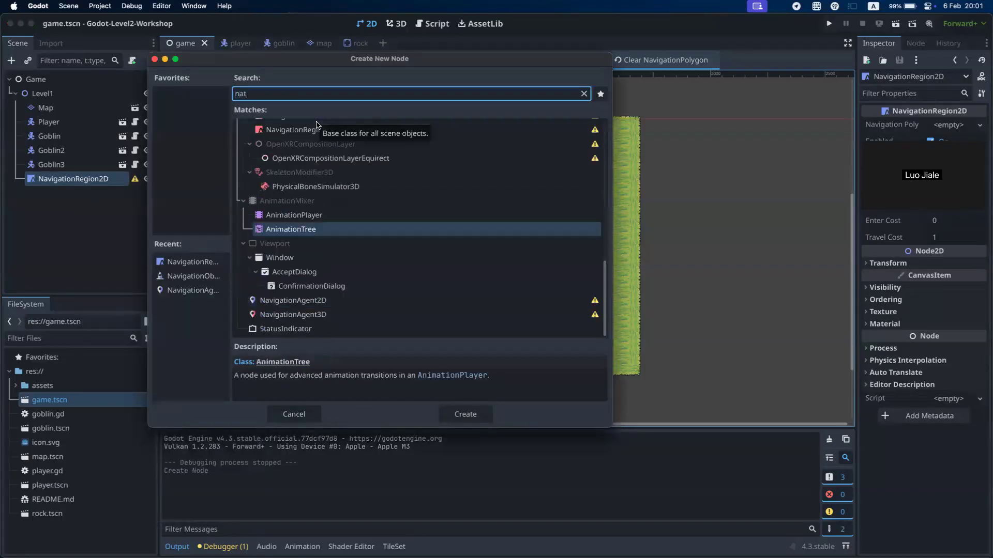
key(BackSpace)
text(viga)
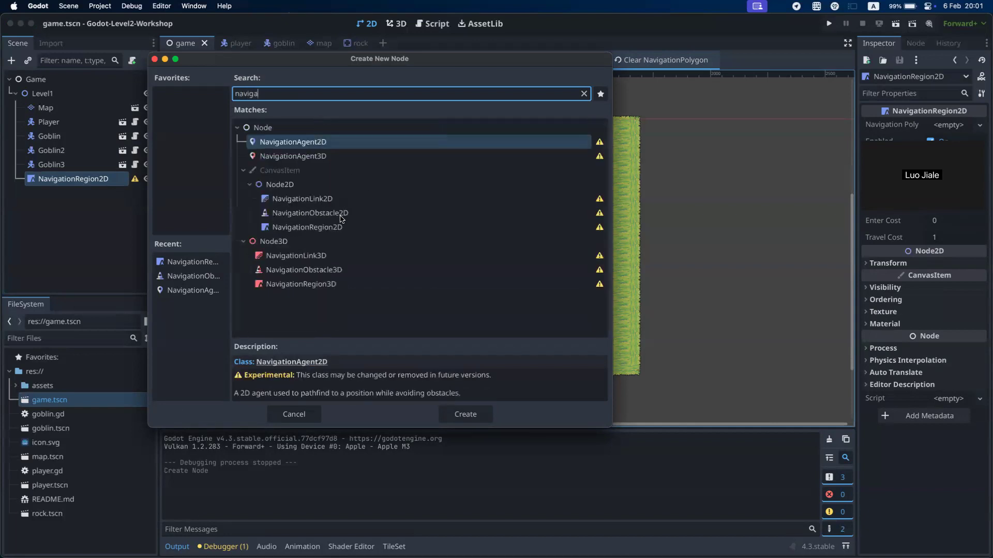
click(361, 229)
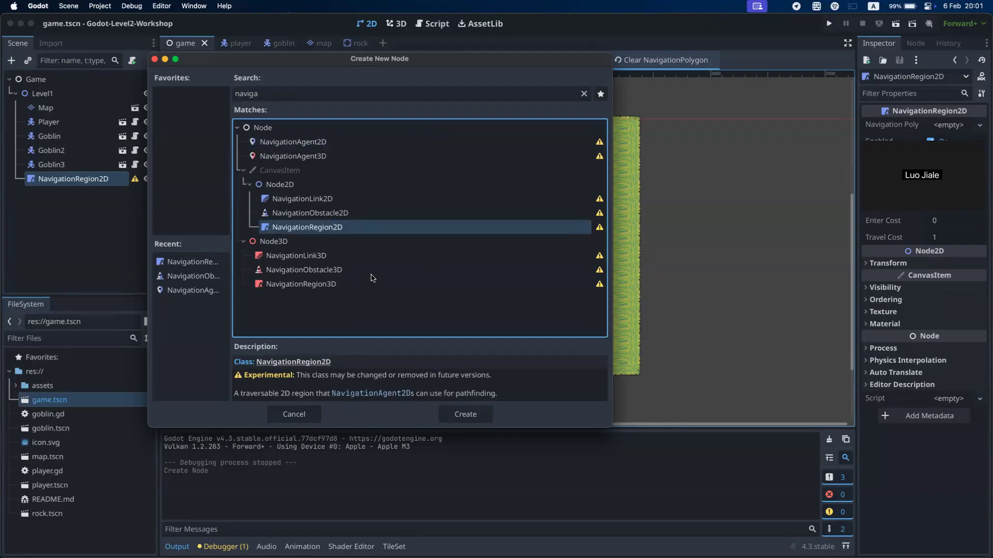
click(305, 415)
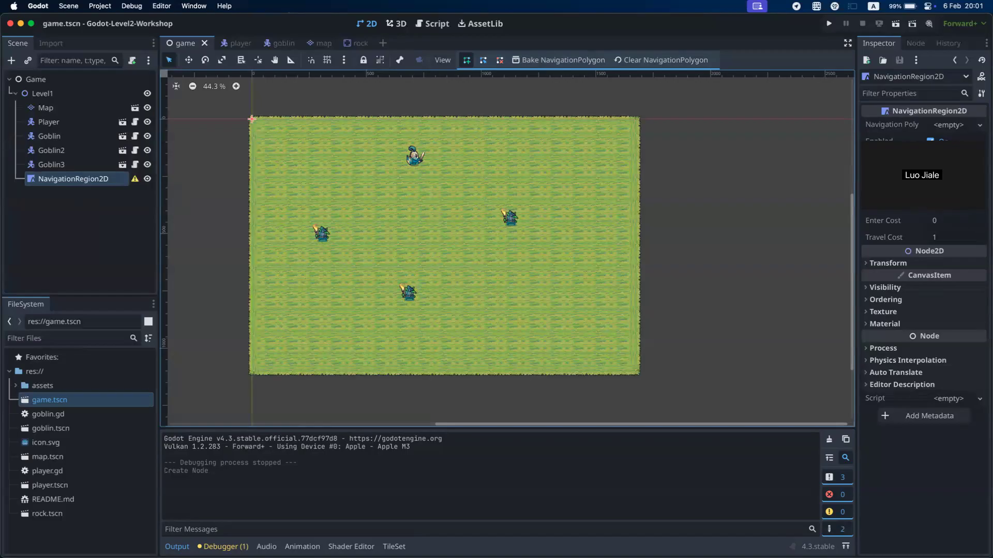
- Assign a new NavigationPolygon resource to the NavigationRegion2D's navigation polygon property
click(949, 125)
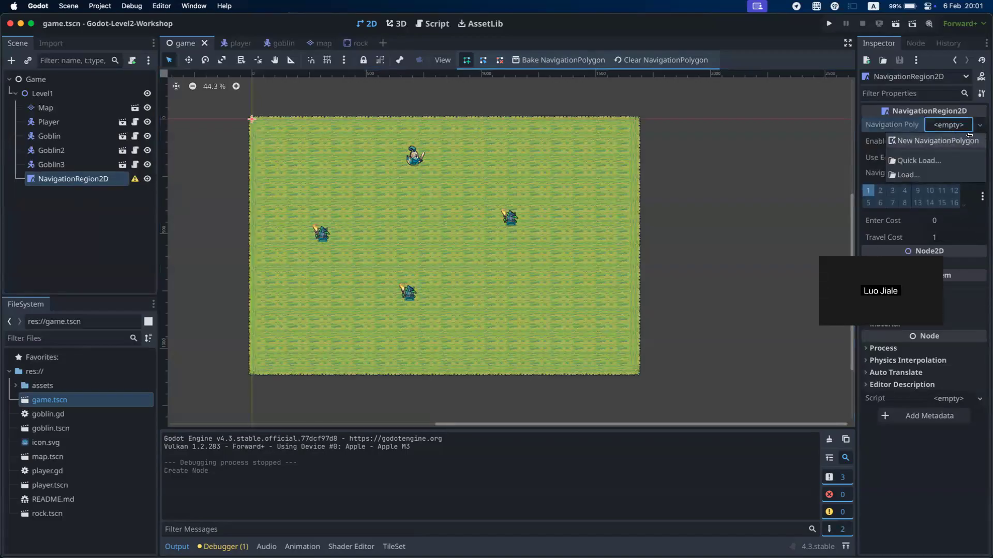
click(953, 128)
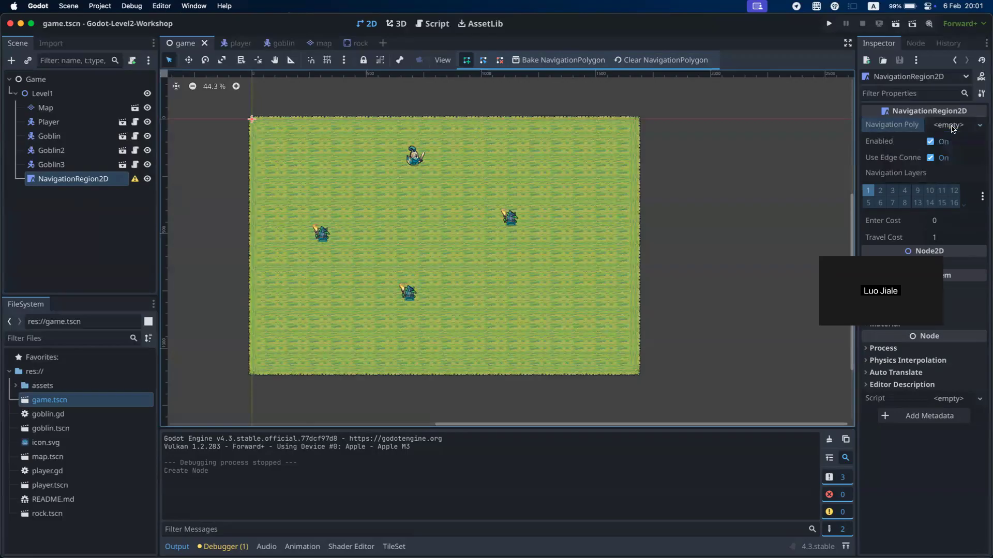
click(952, 128)
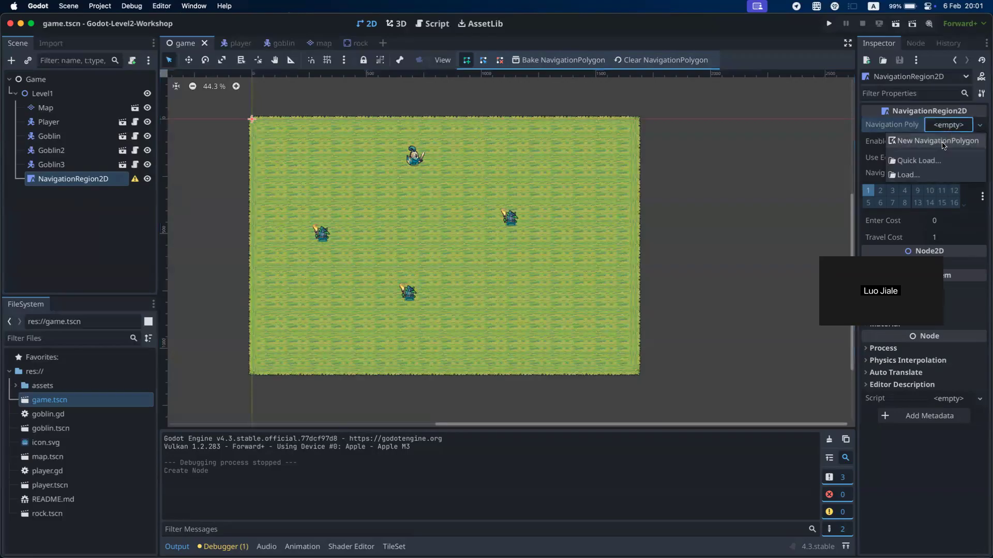
click(941, 143)
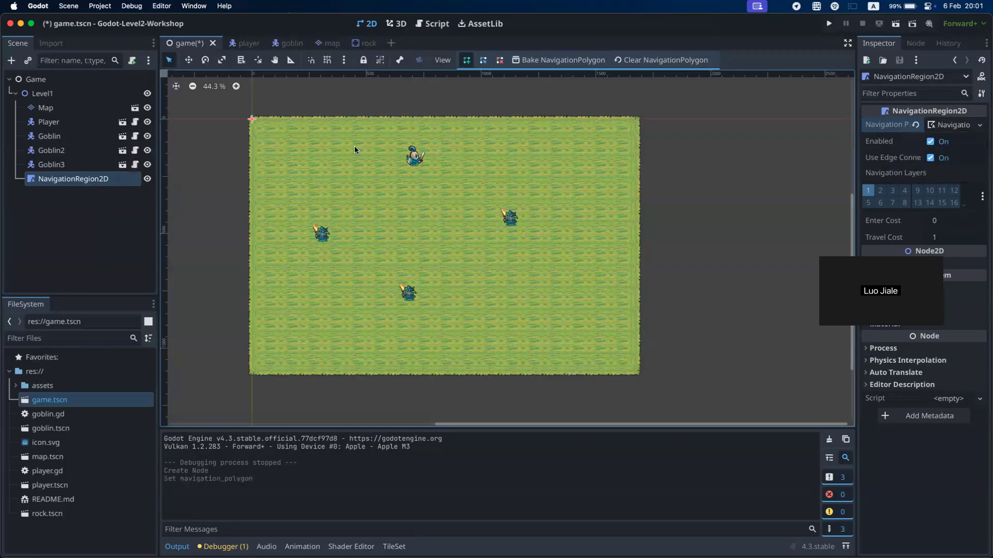
- Draw a closed four-point navigation outline just inside the edges of the grass map, enclosing the player and all goblins
click(483, 61)
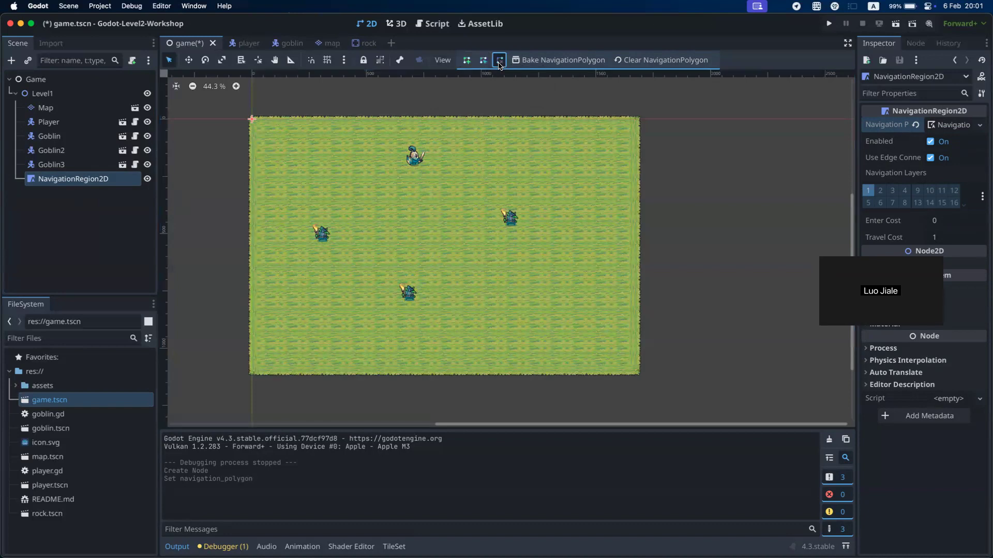
click(467, 60)
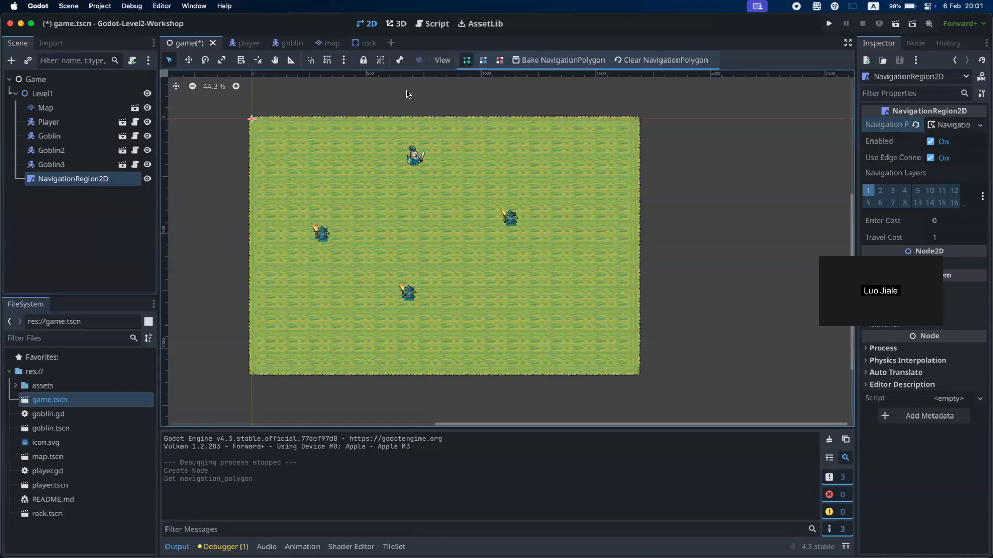
click(254, 121)
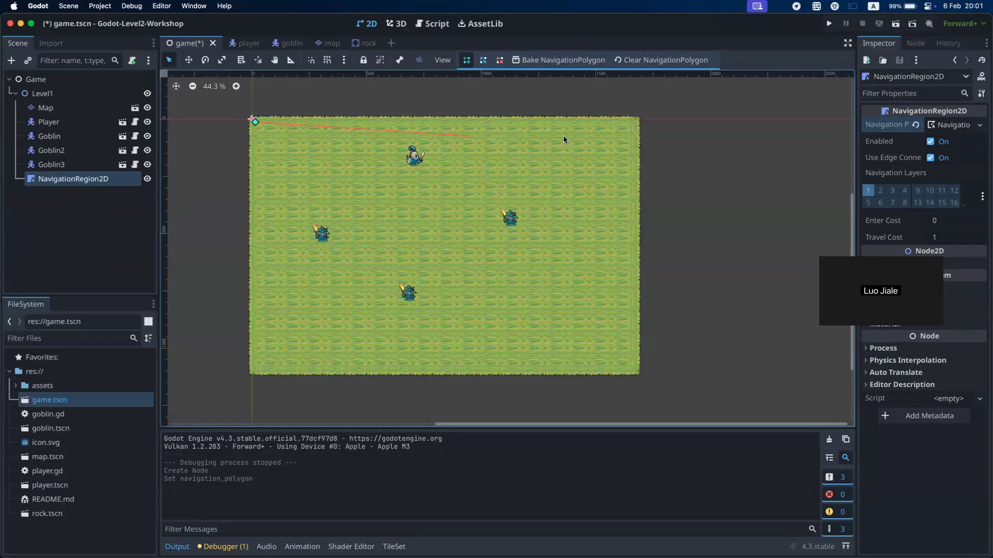
click(629, 122)
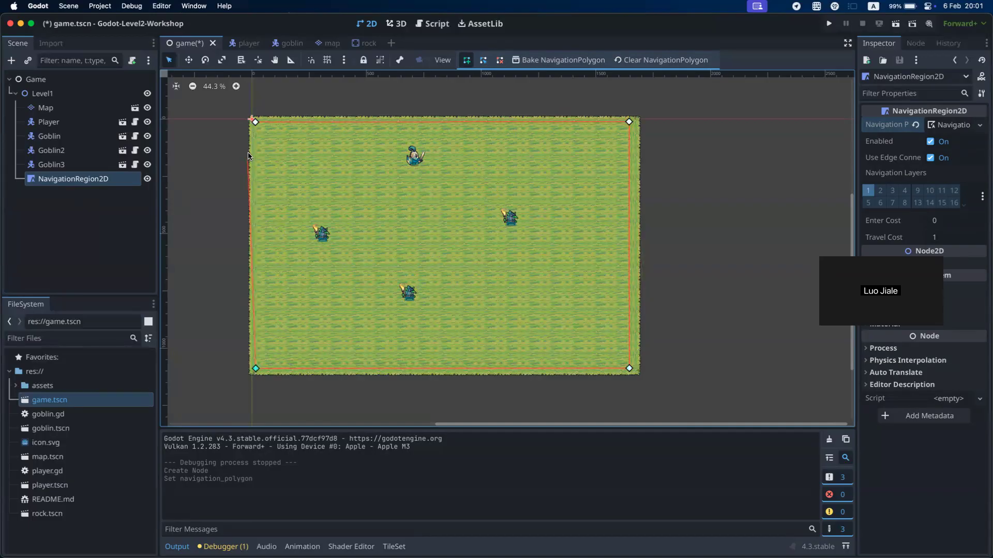
click(255, 124)
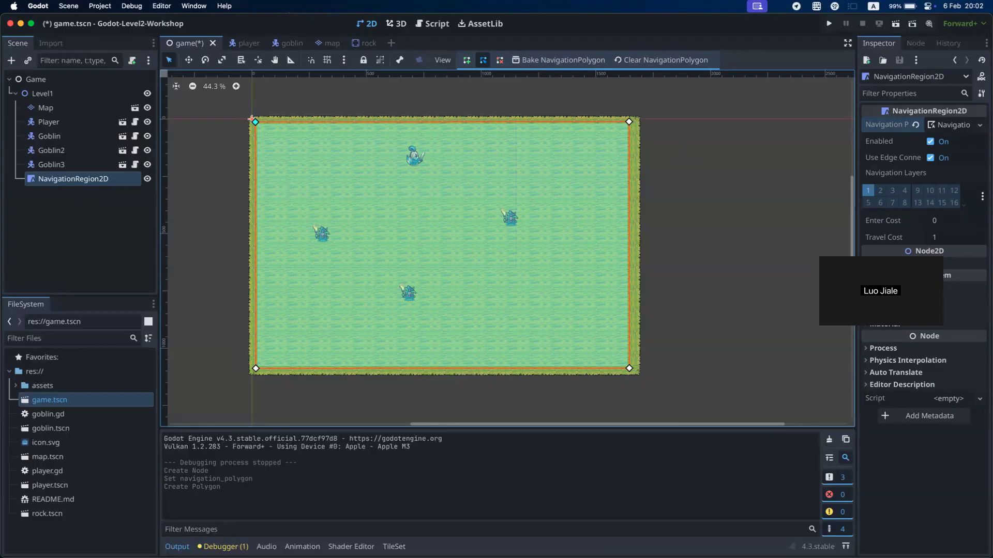
click(467, 61)
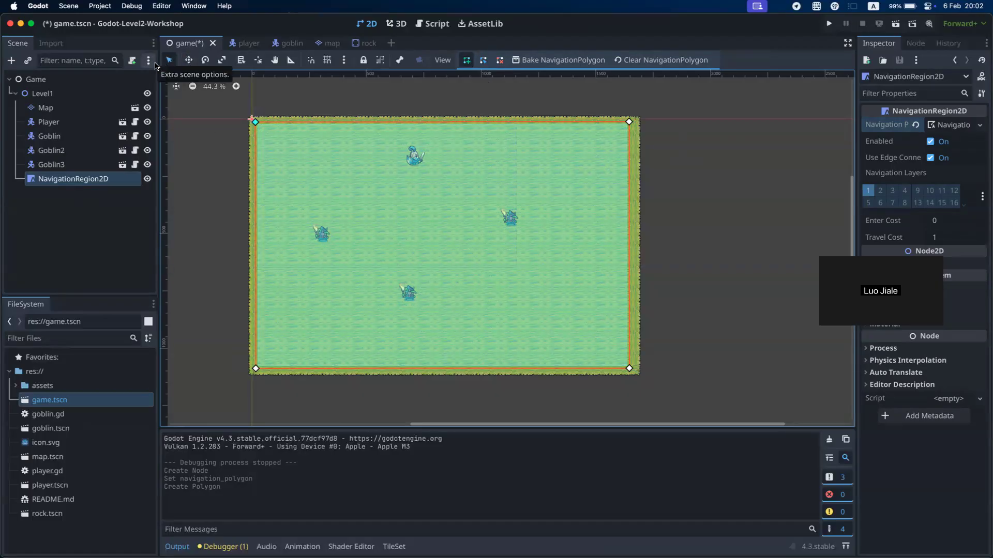
click(171, 63)
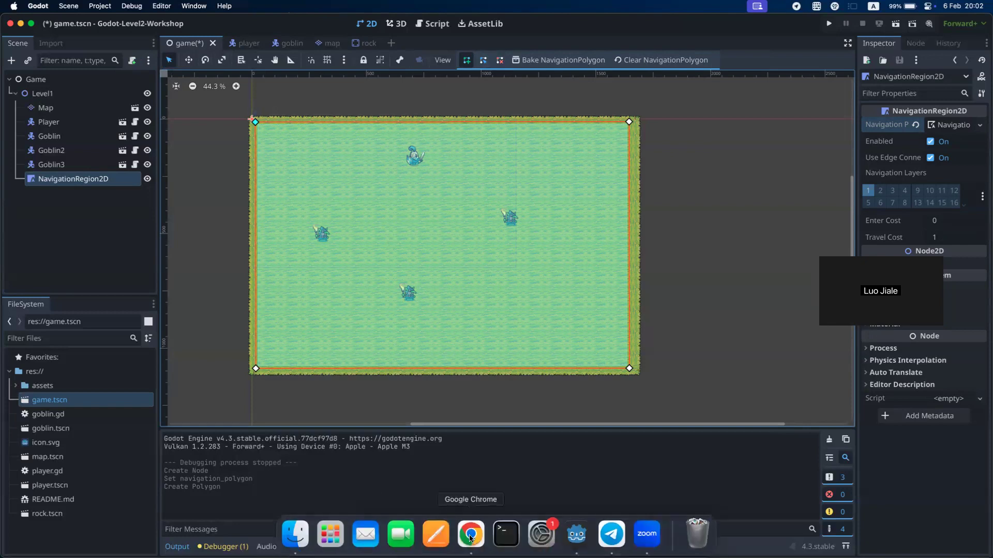
- Switch to the Google Slides presentation in Chrome and delete the word NavigationPolygon2D from the Navigation mesh baking slide
click(469, 538)
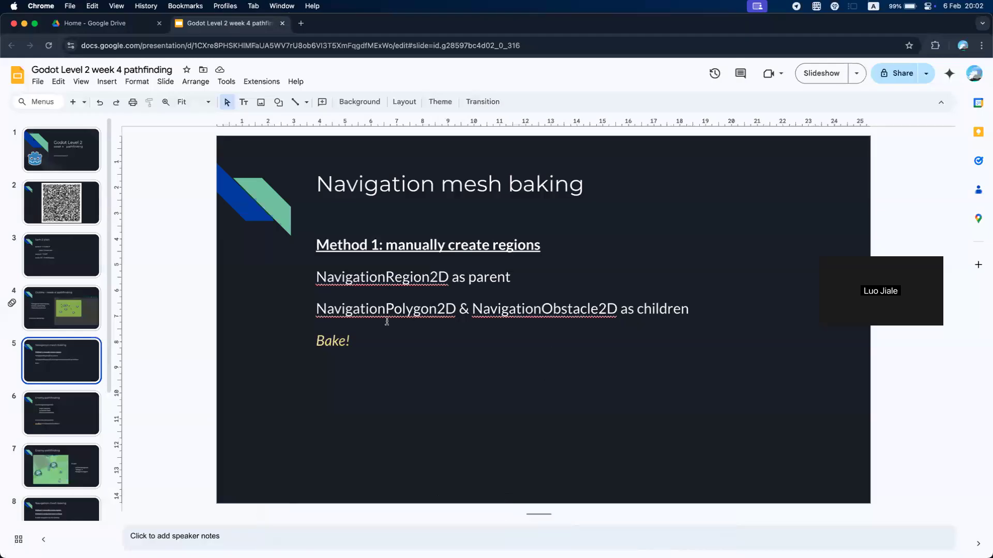
click(612, 383)
click(468, 279)
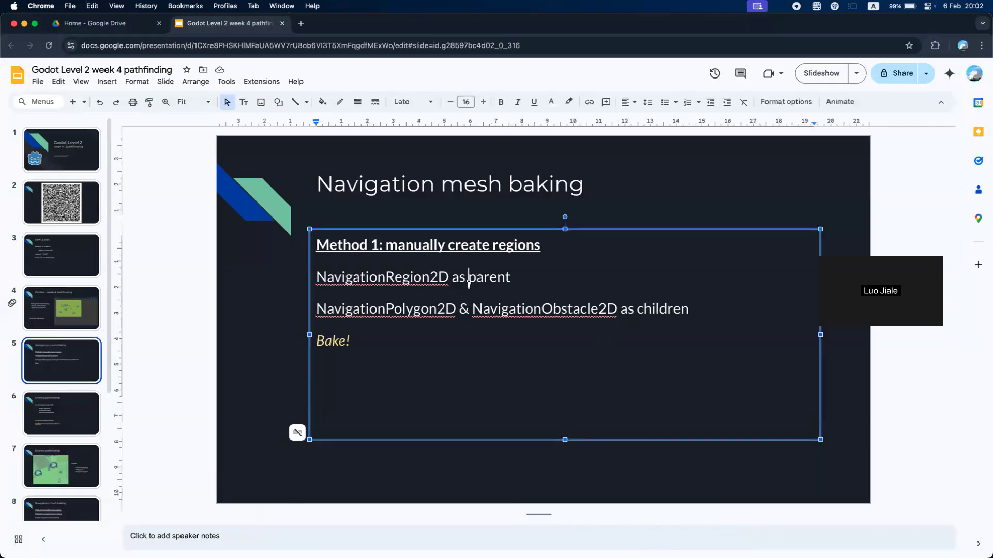
double_click(408, 279)
click(428, 286)
double_click(427, 309)
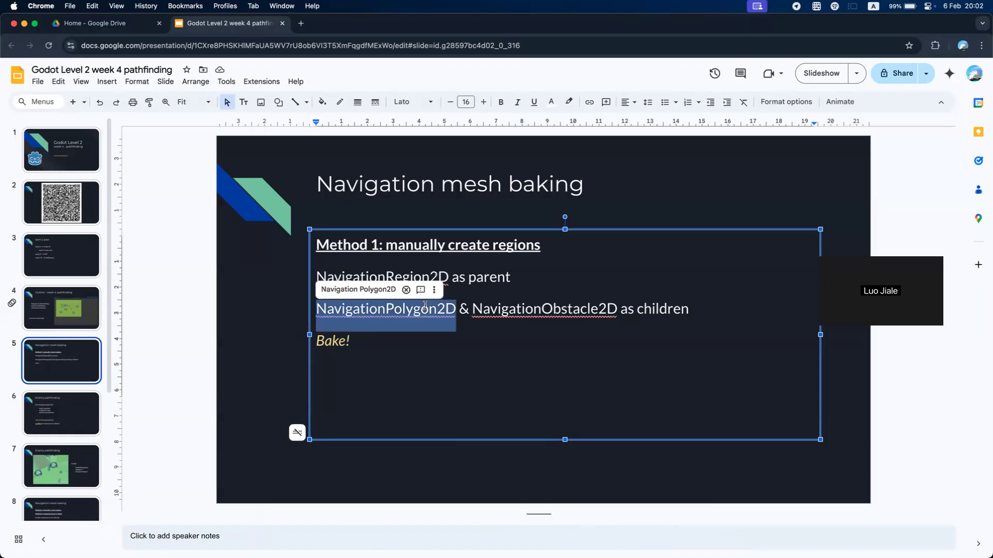
key(Right)
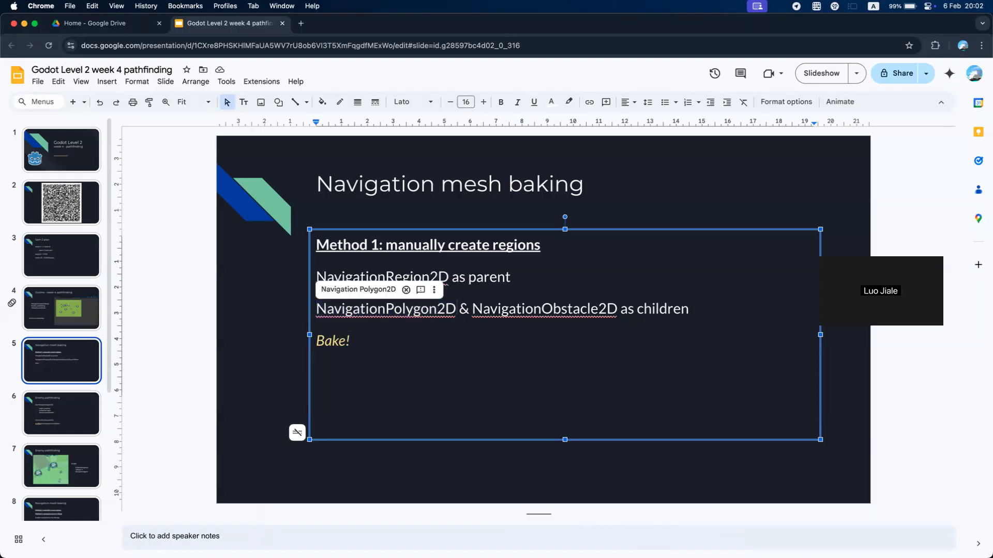
key(alt+BackSpace)
- Remove the leftover ampersand in front of NavigationObstacle2D on the slide
click(333, 308)
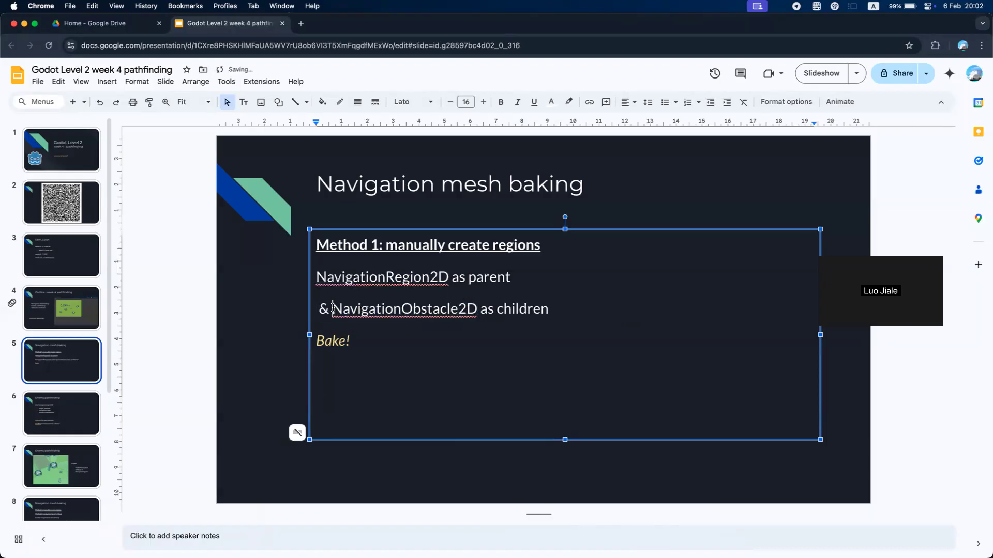
drag(334, 308, 312, 309)
click(328, 310)
key(BackSpace)
key(BackSpace)
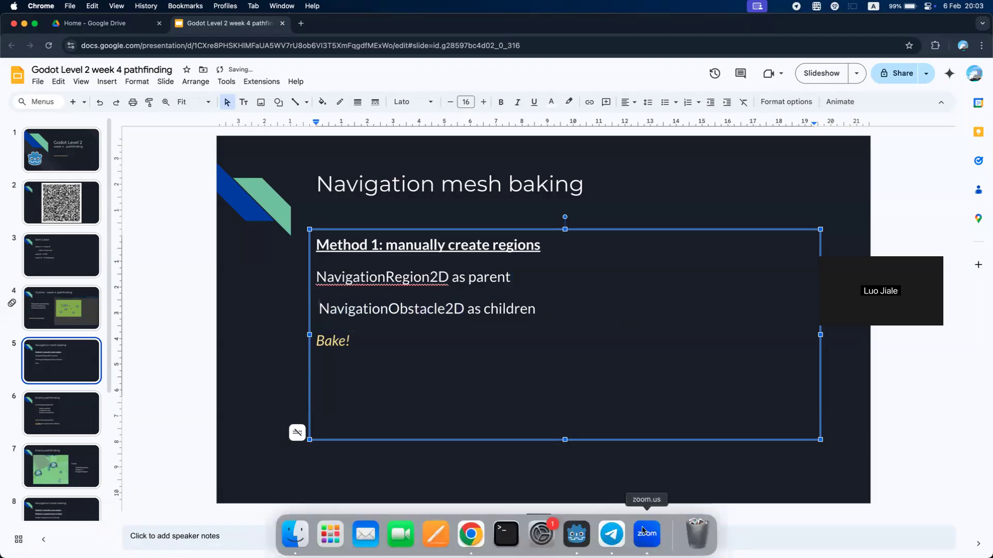
- Return to Godot and add a NavigationObstacle2D node as a child of NavigationRegion2D
click(613, 532)
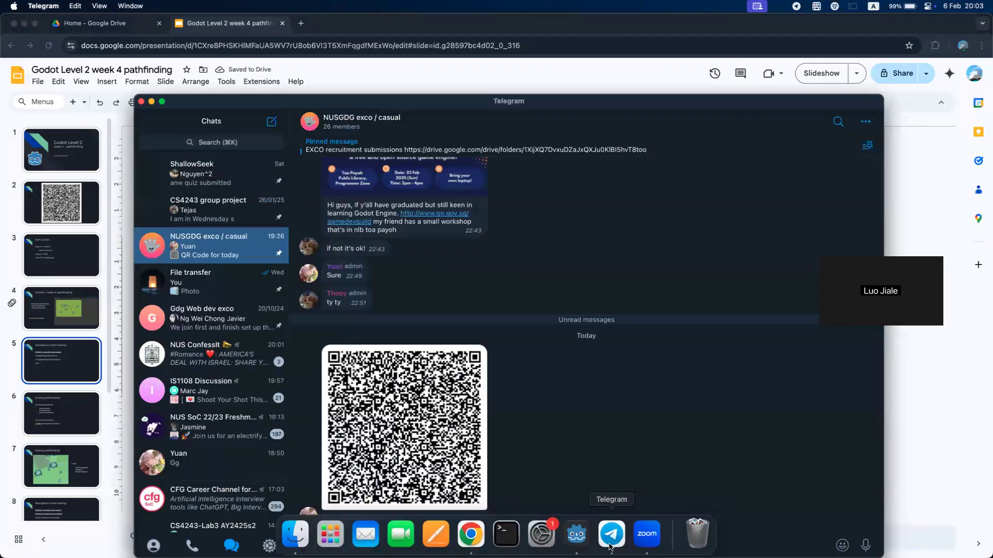
click(474, 541)
click(563, 539)
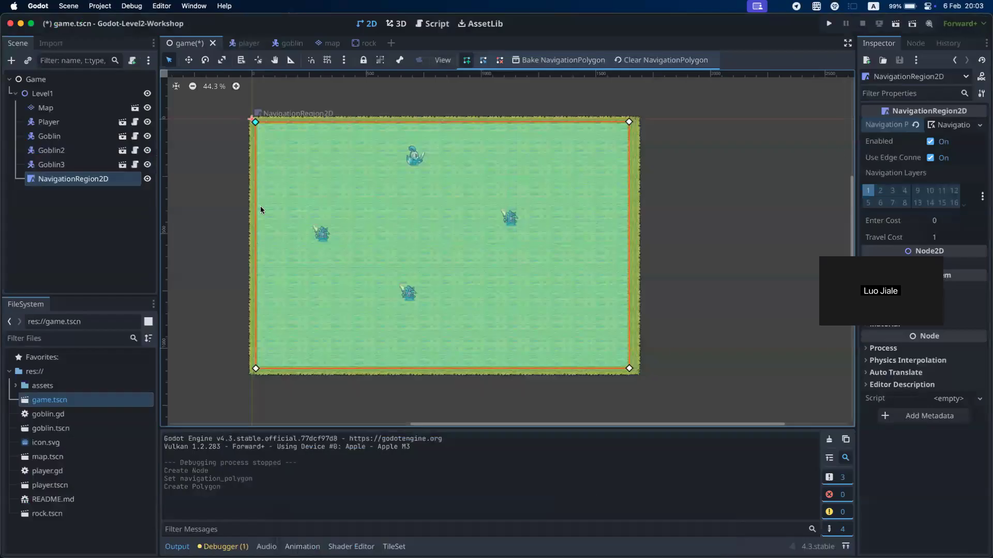
right_click(70, 180)
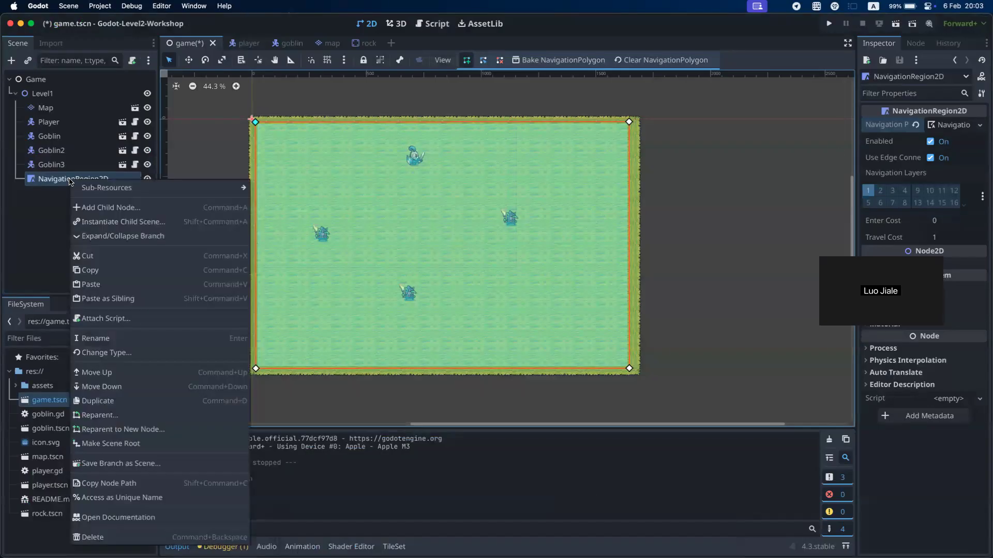
click(124, 207)
click(322, 213)
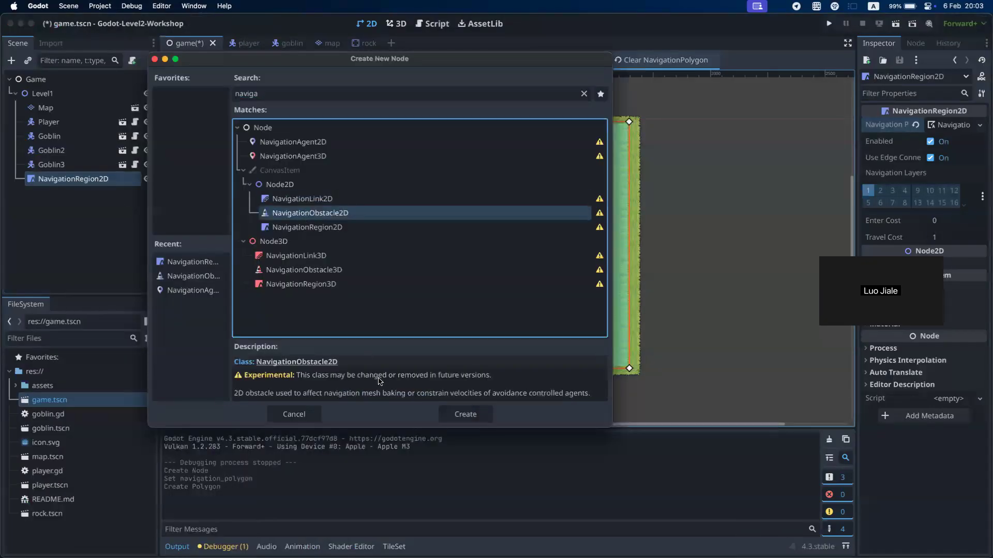
click(471, 416)
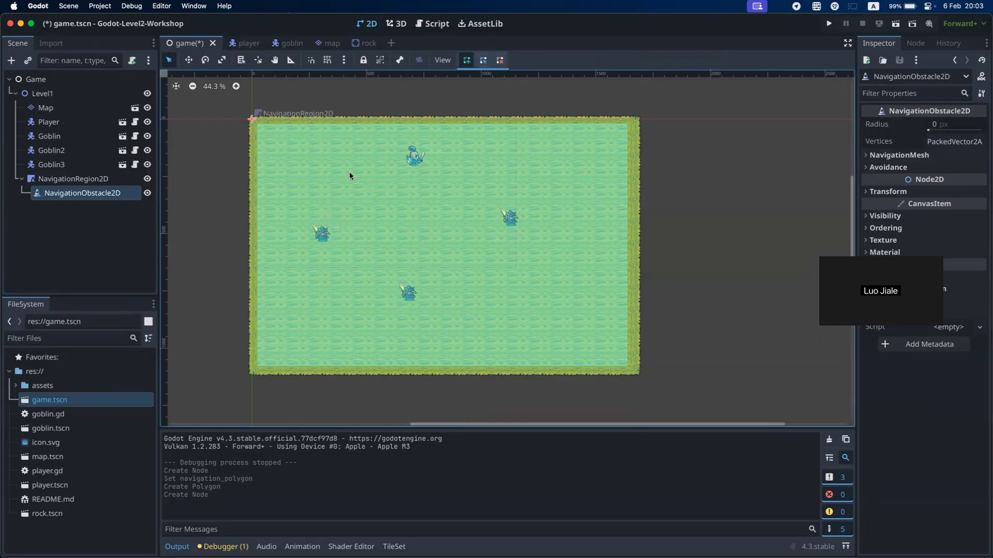
- Draw a closed four-vertex obstacle polygon below the player, in the area between the three goblins
click(438, 251)
click(381, 241)
click(382, 190)
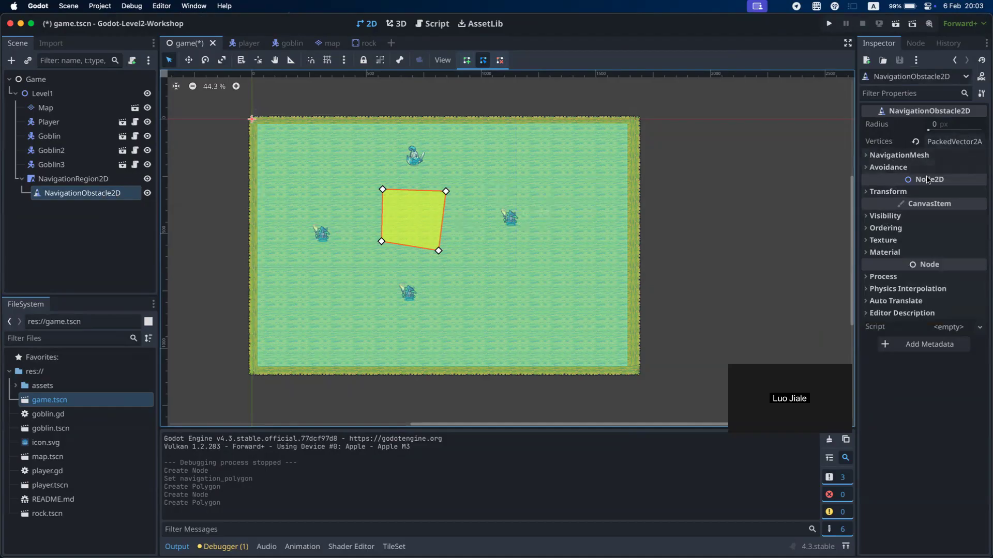
- Enable both Affect Navigation Mesh and Carve Navigation Mesh for the NavigationObstacle2D
click(903, 166)
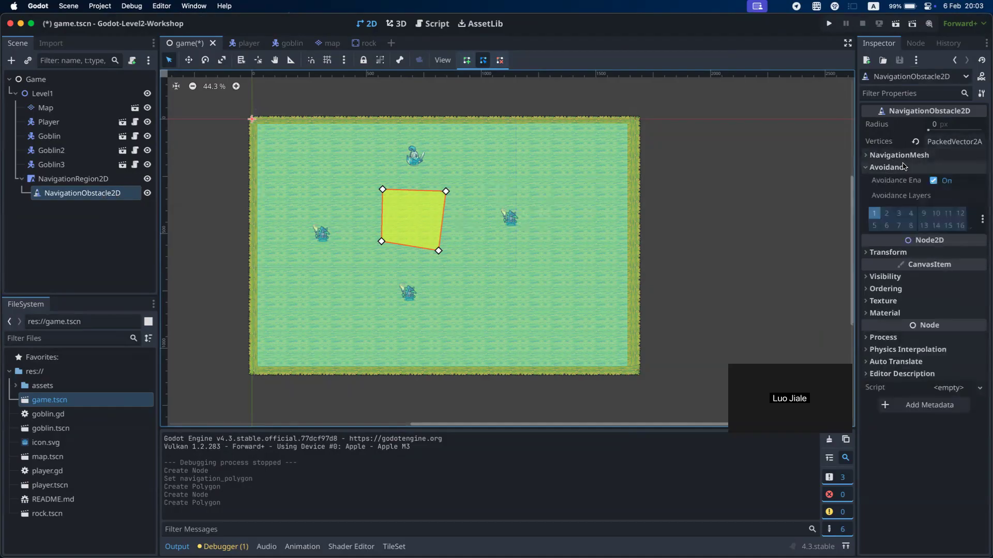
click(926, 155)
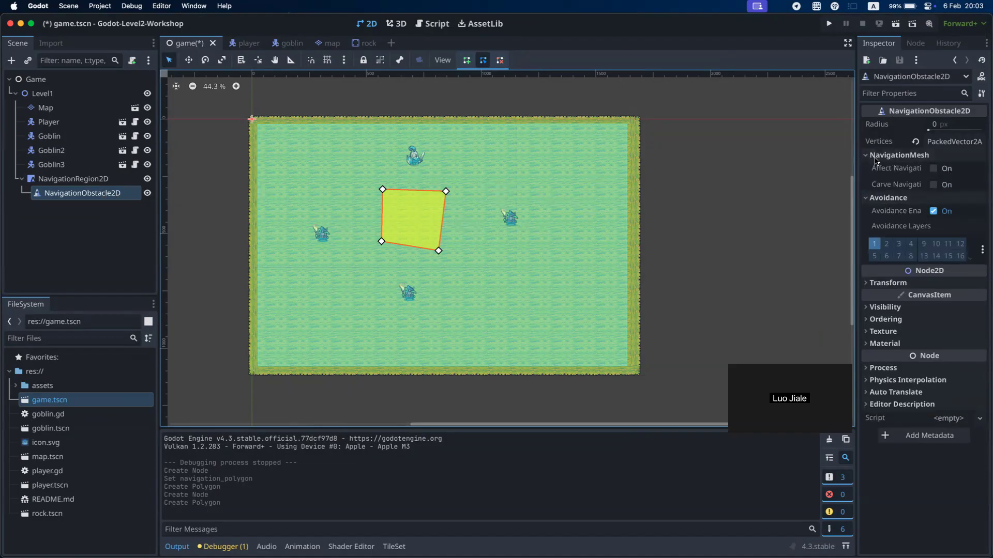
click(936, 170)
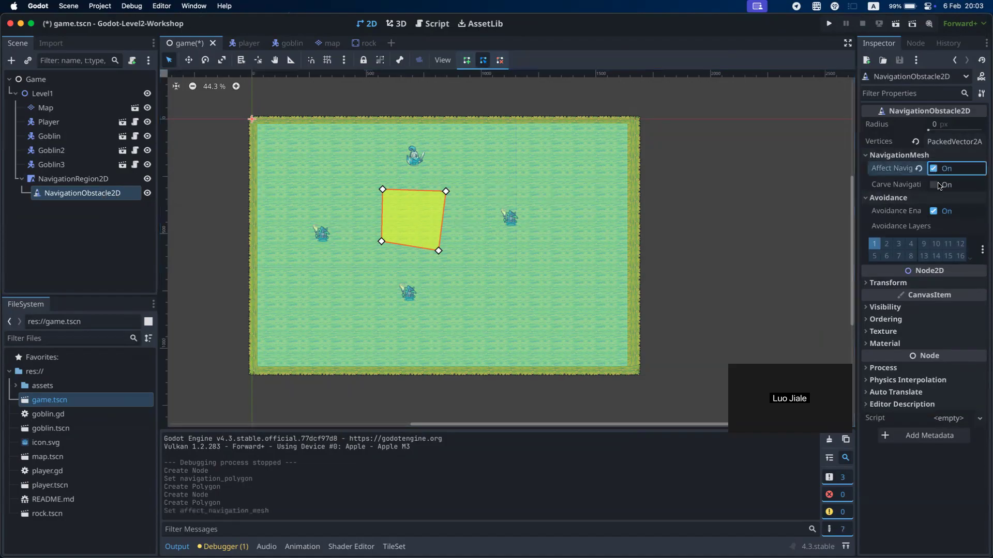
click(937, 186)
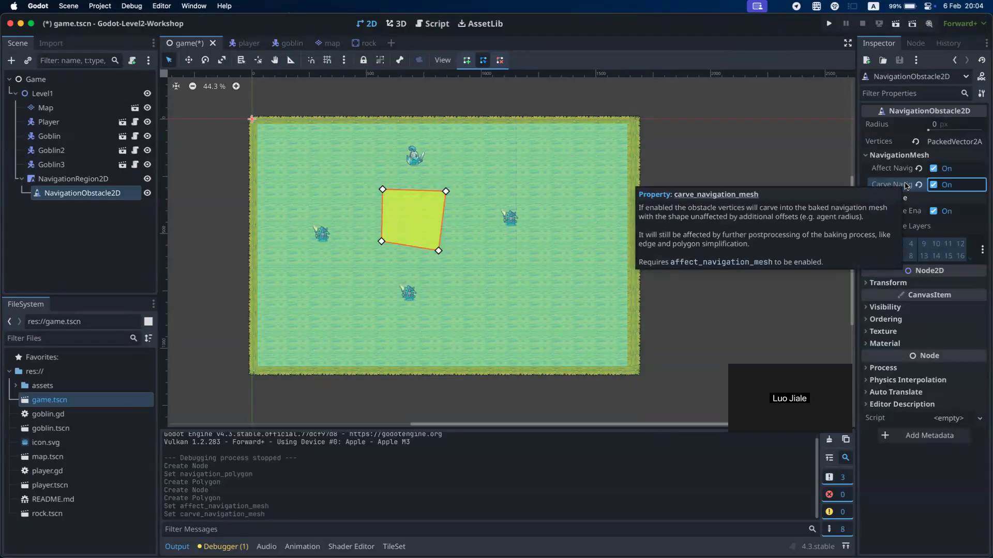
- Bake the NavigationRegion2D's navigation polygon so the obstacle is cut out of the mesh
click(57, 187)
click(86, 181)
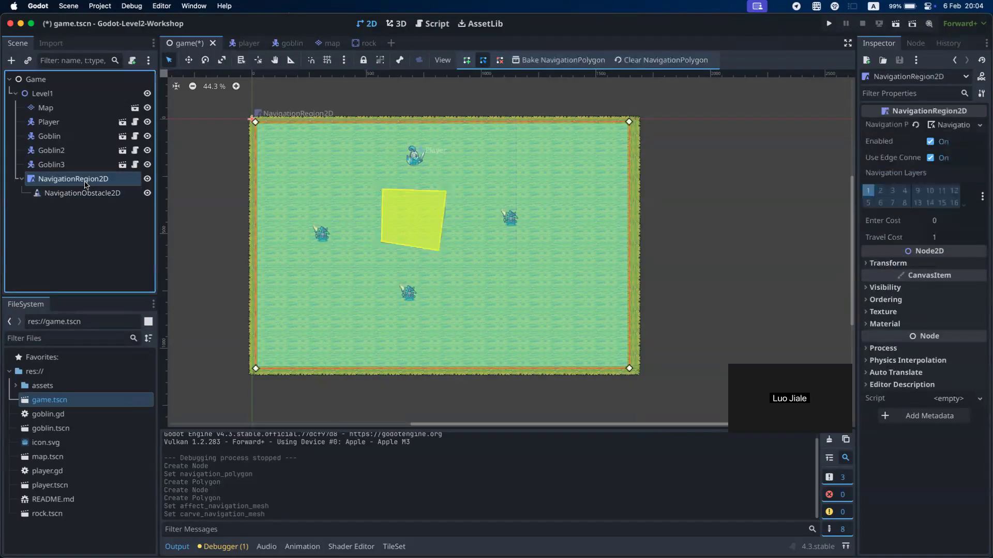
click(563, 136)
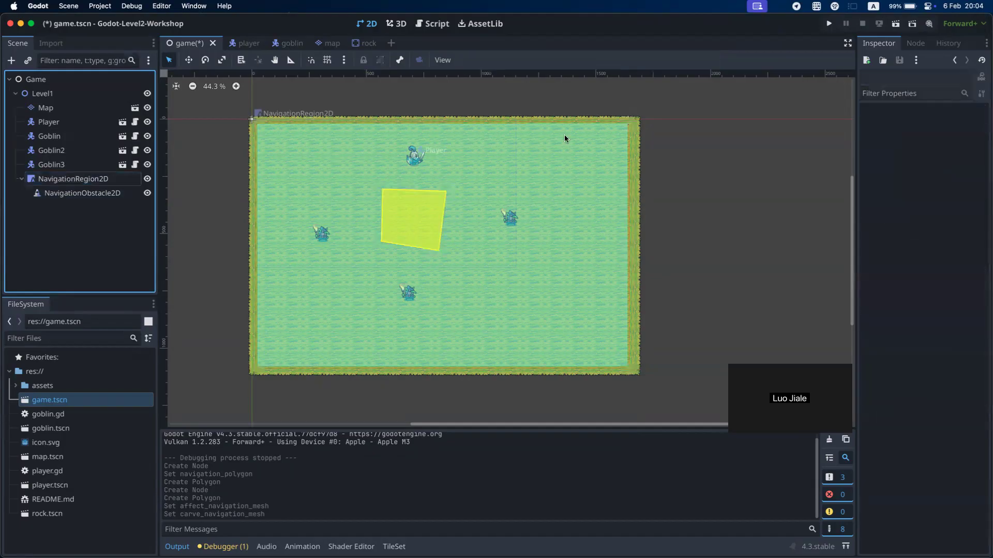
click(95, 193)
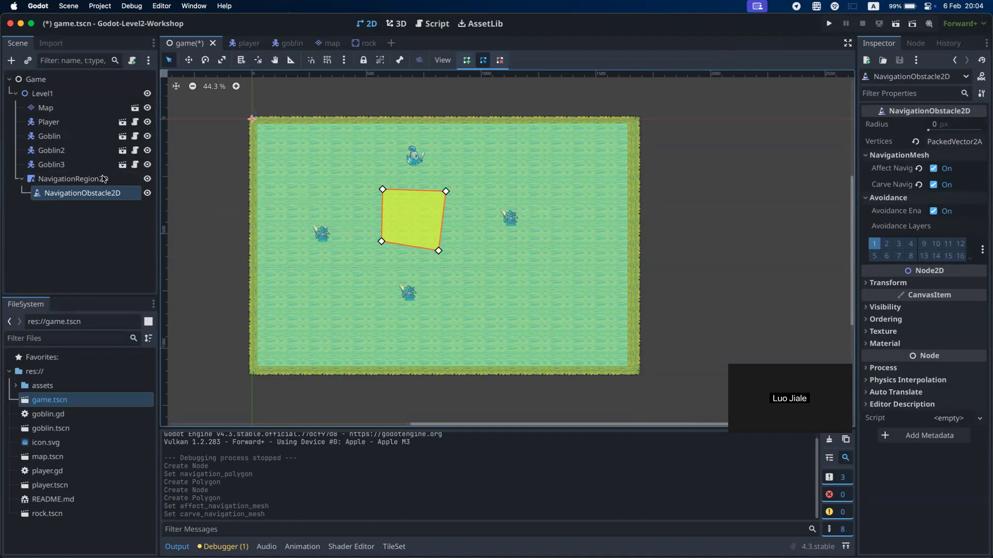
click(82, 179)
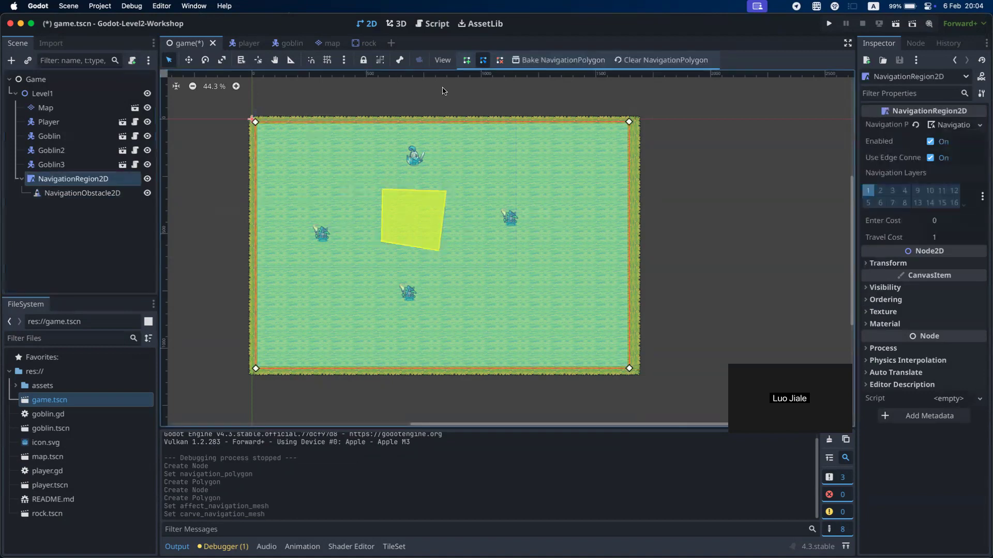
click(559, 62)
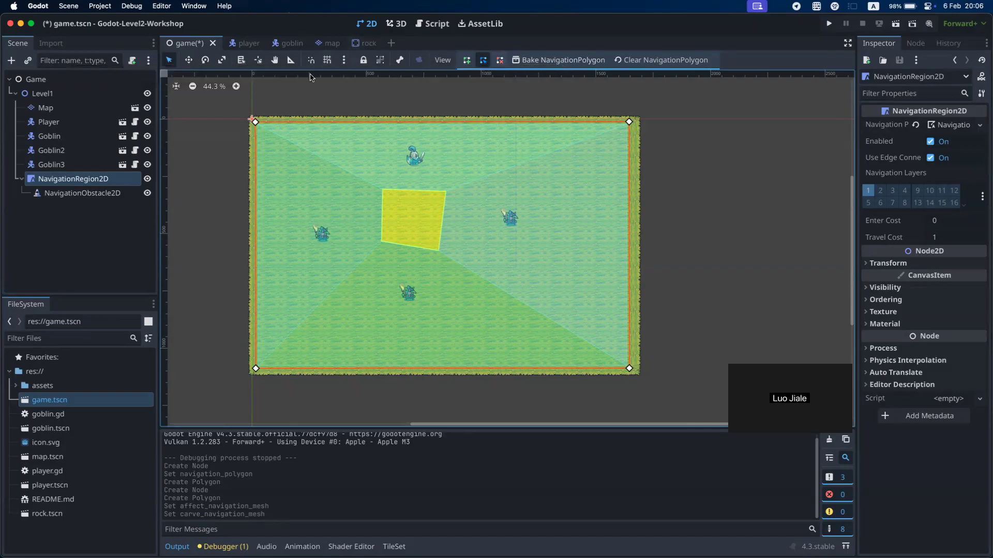
- Review the NavigationObstacle2D's mesh options and the region's bake command, and switch to the Google Slides presentation in Chrome
click(80, 196)
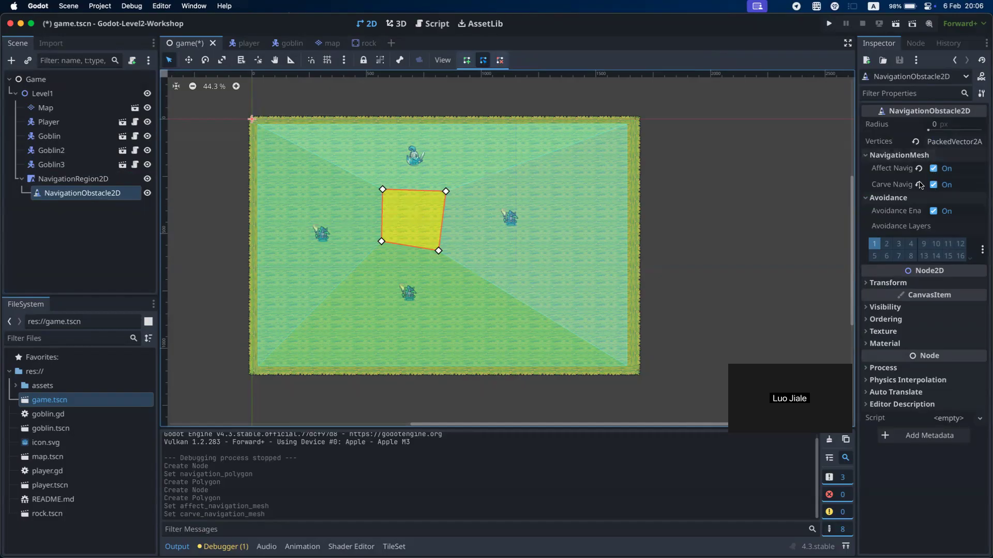
click(96, 181)
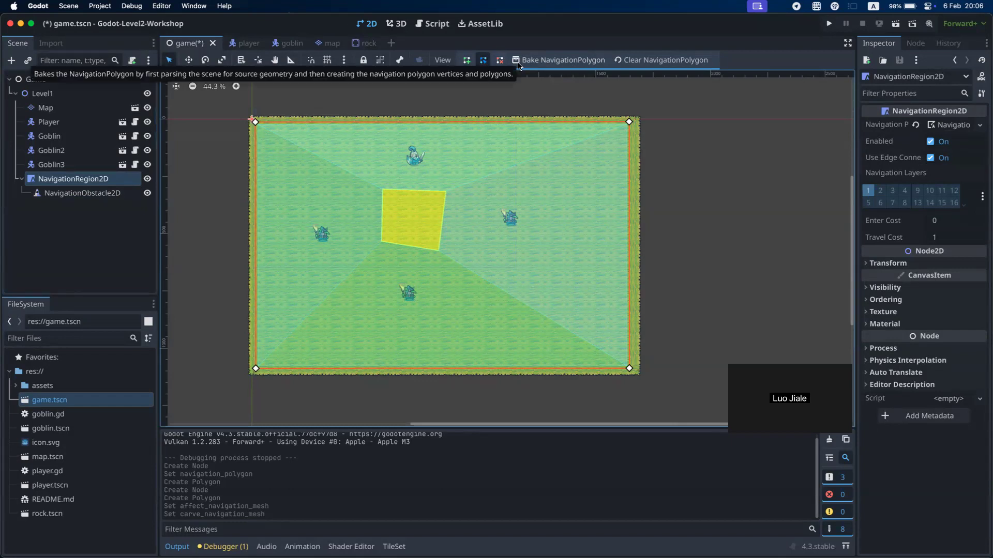
click(470, 534)
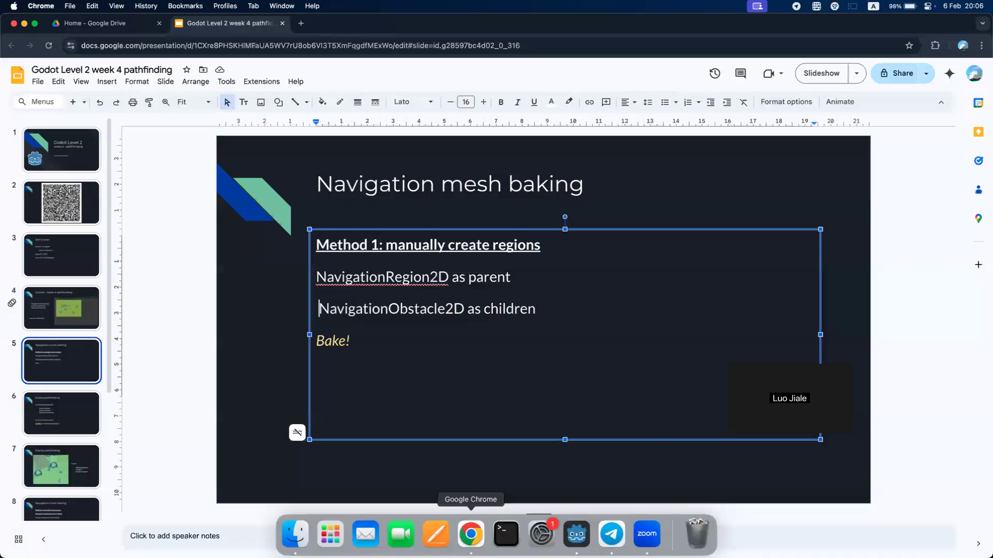
- Return from the Navigation mesh baking slide to Godot and save the game scene with its baked navigation region
click(73, 399)
click(73, 366)
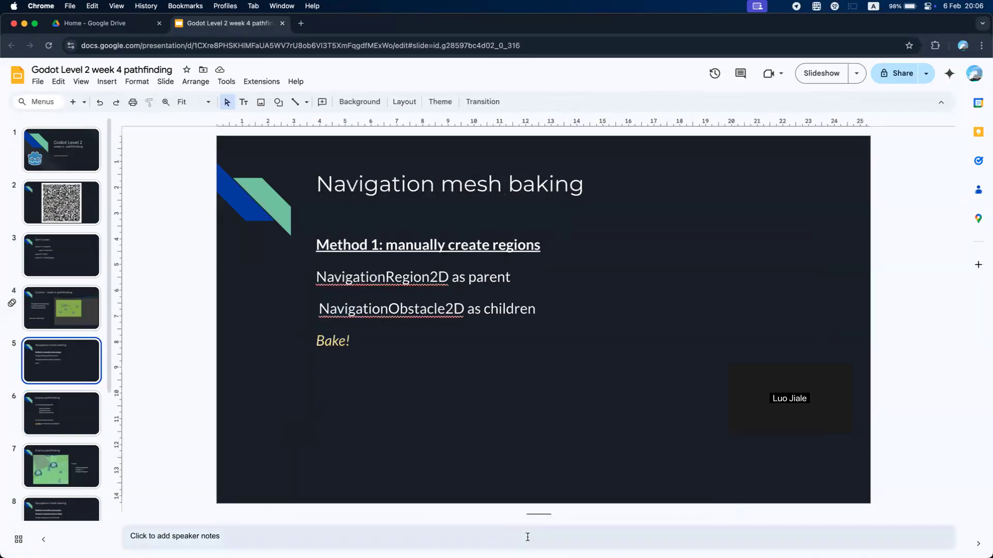
mouse_move(646, 548)
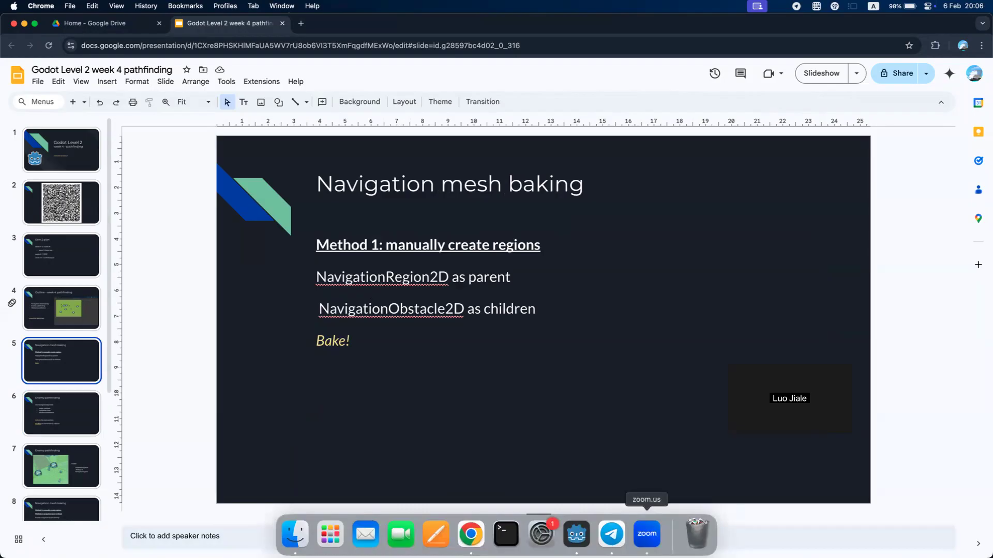
click(575, 535)
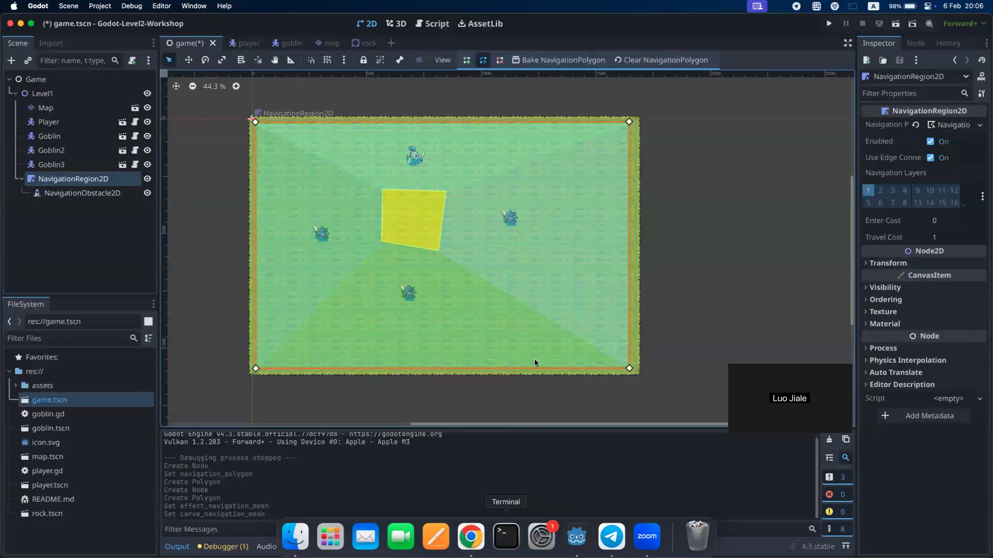
key(super+s)
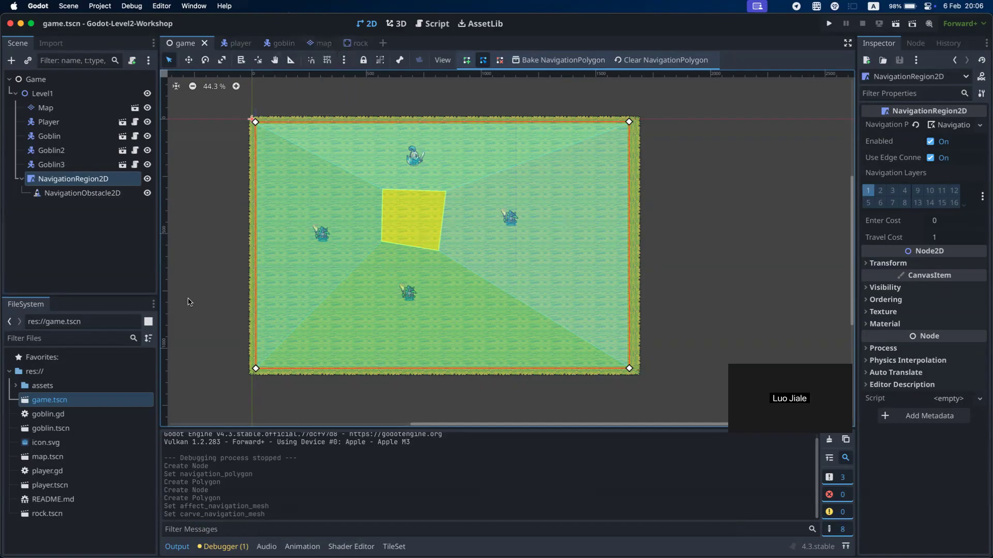
- Open the goblin.gd script and the goblin.tscn scene from the project files
double_click(58, 415)
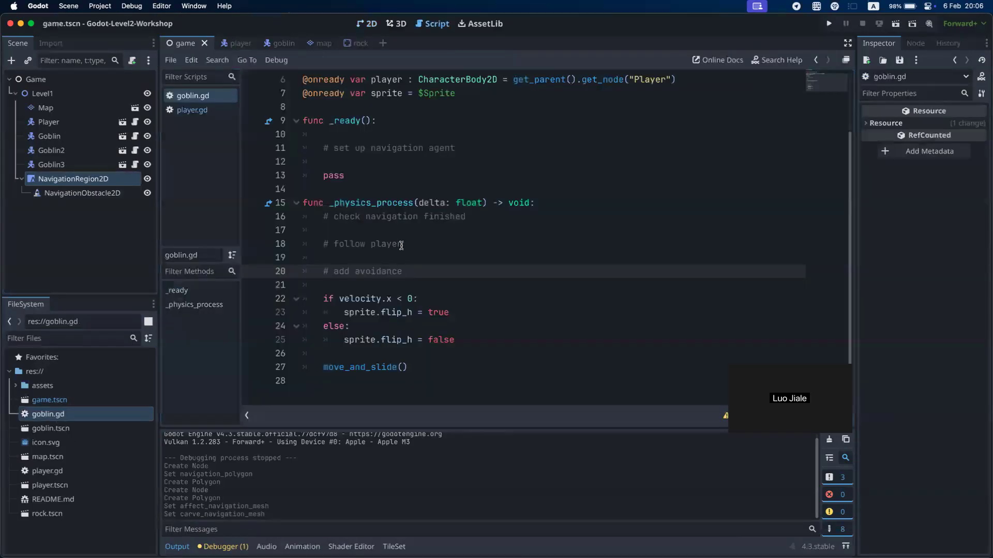
scroll(401, 246, up, 2)
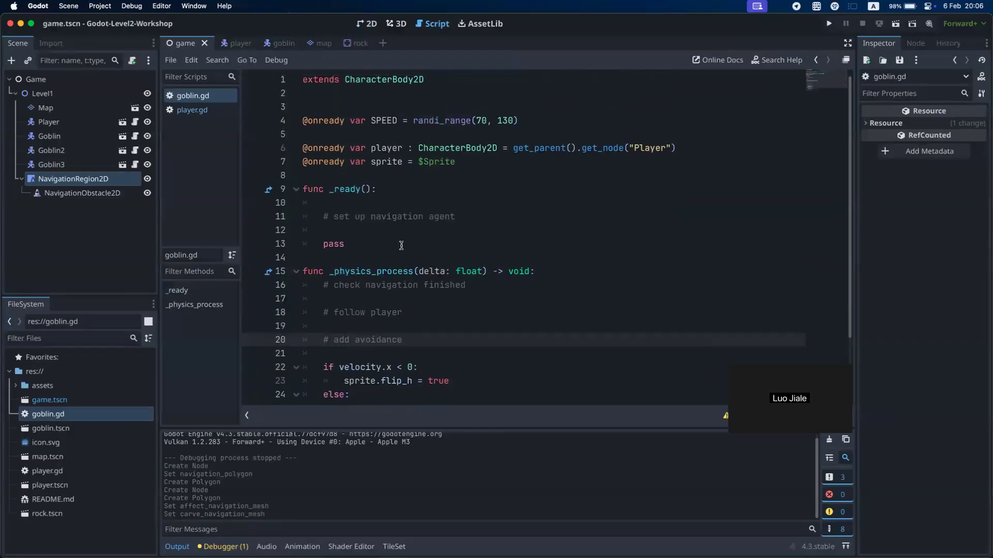
double_click(65, 429)
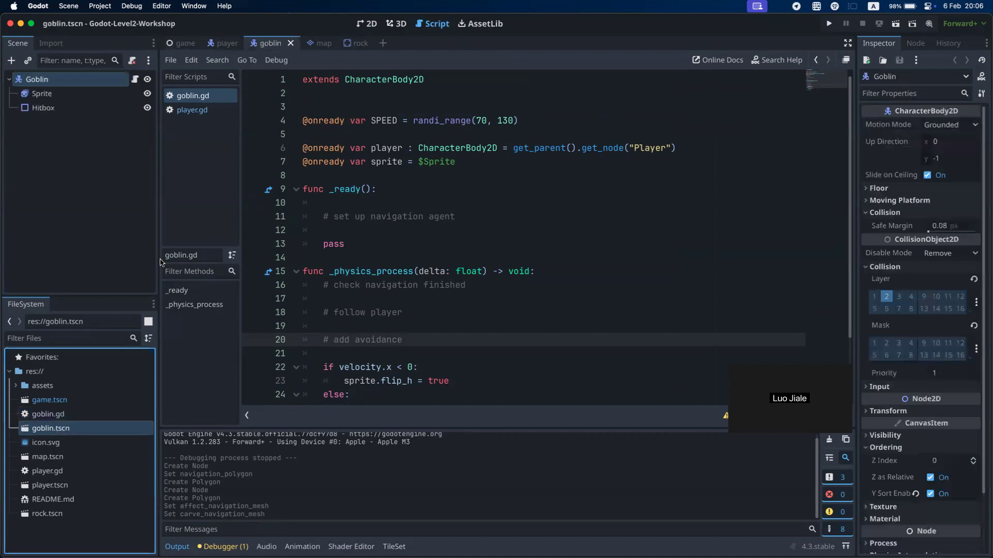
- Add a NavigationAgent2D as a child of the Goblin root node
right_click(70, 81)
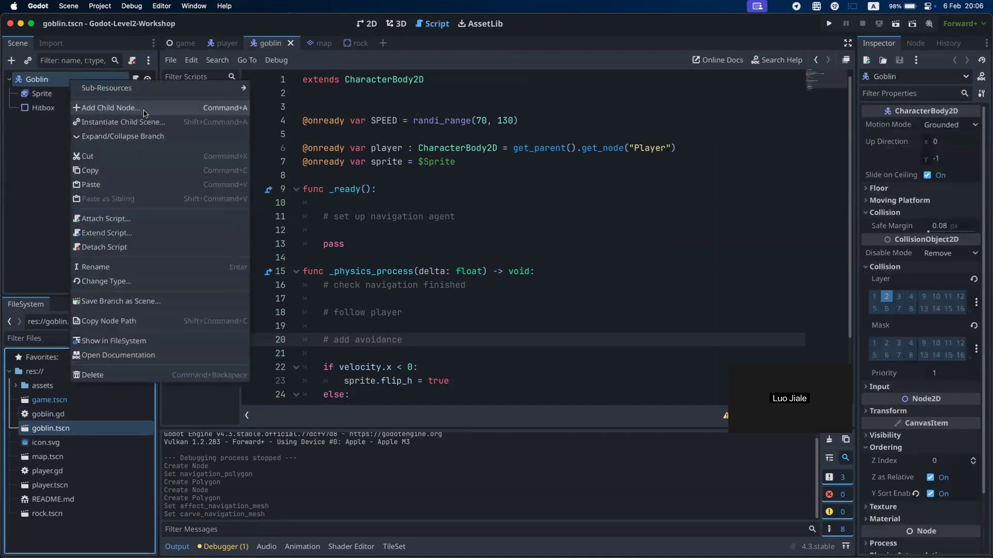
click(193, 107)
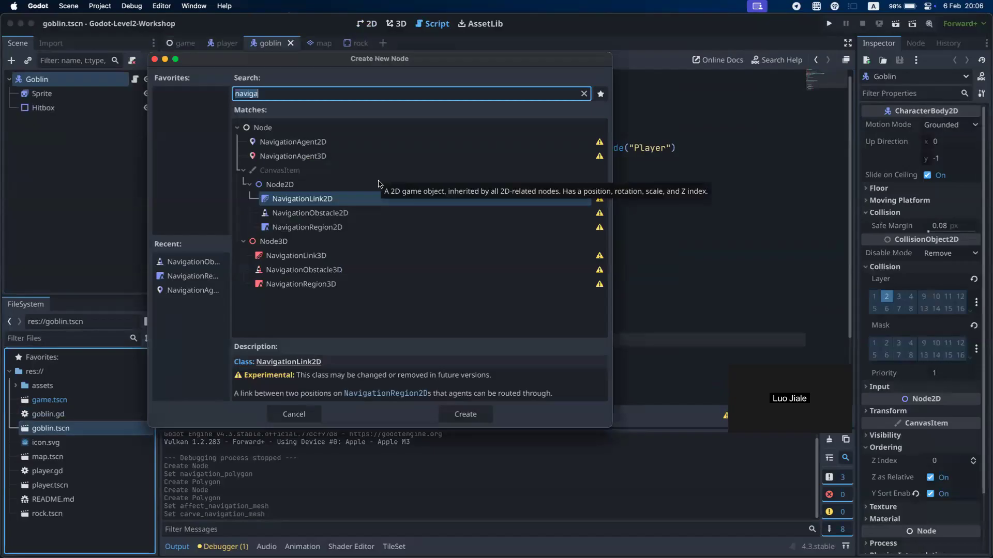
click(316, 143)
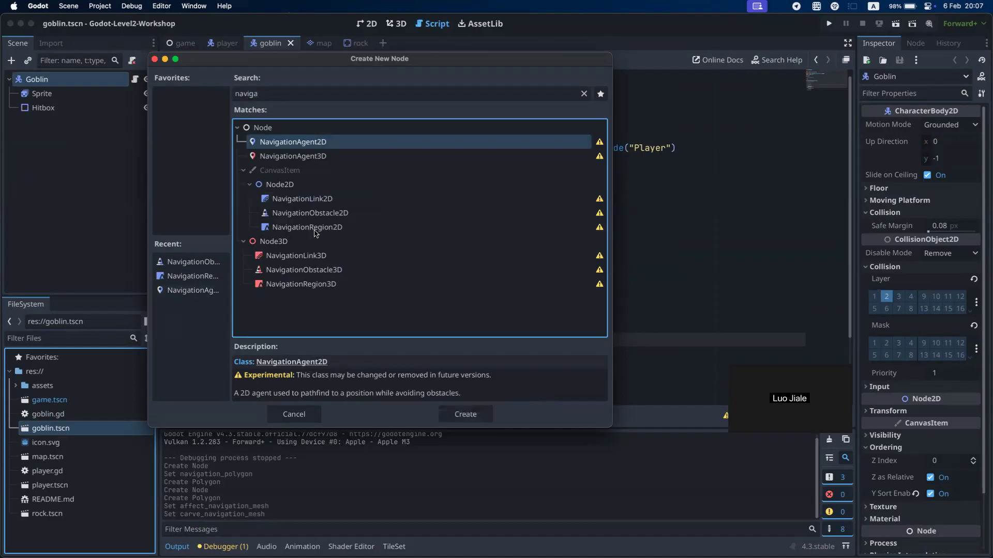
click(466, 414)
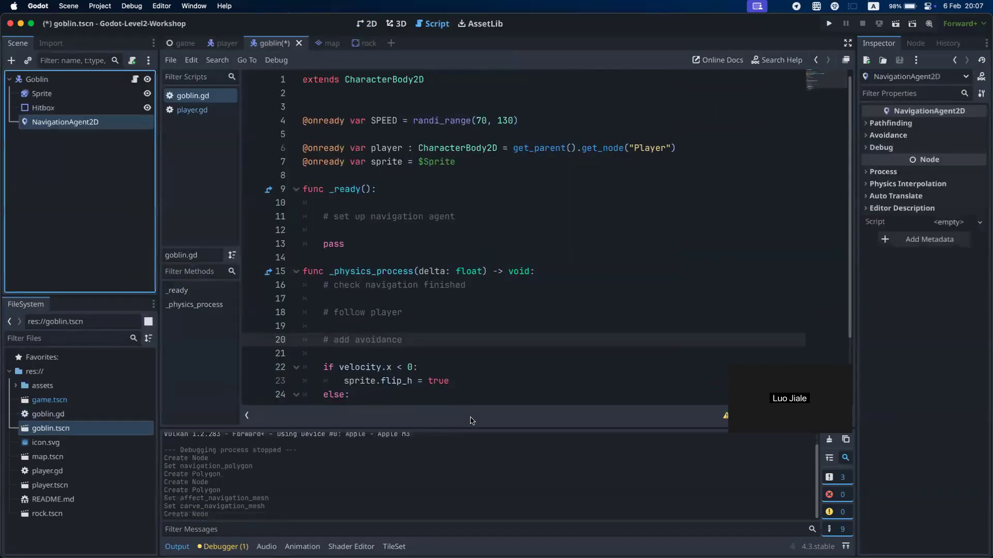
- Place the text cursor at the end of the sprite variable declaration in goblin.gd
click(511, 229)
click(538, 168)
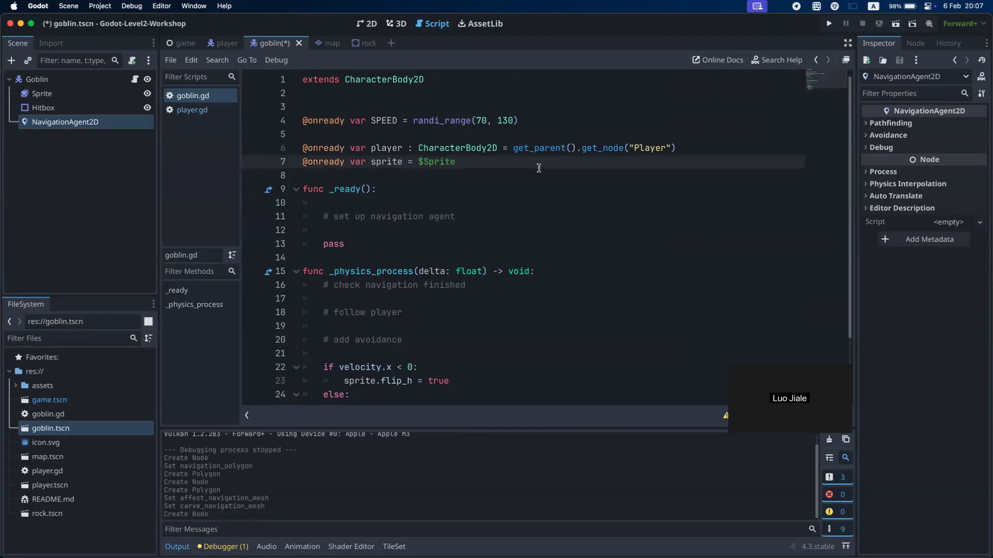
mouse_move(400, 538)
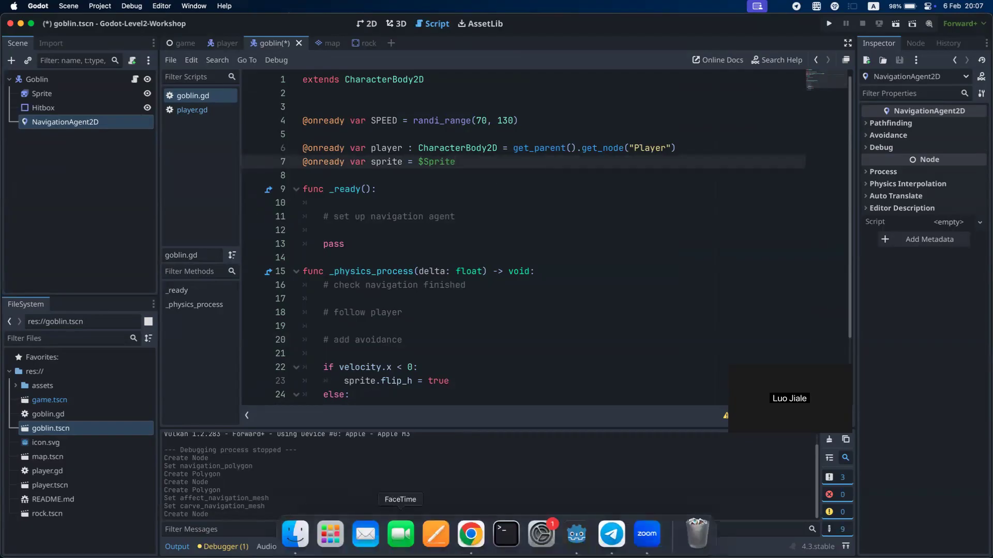